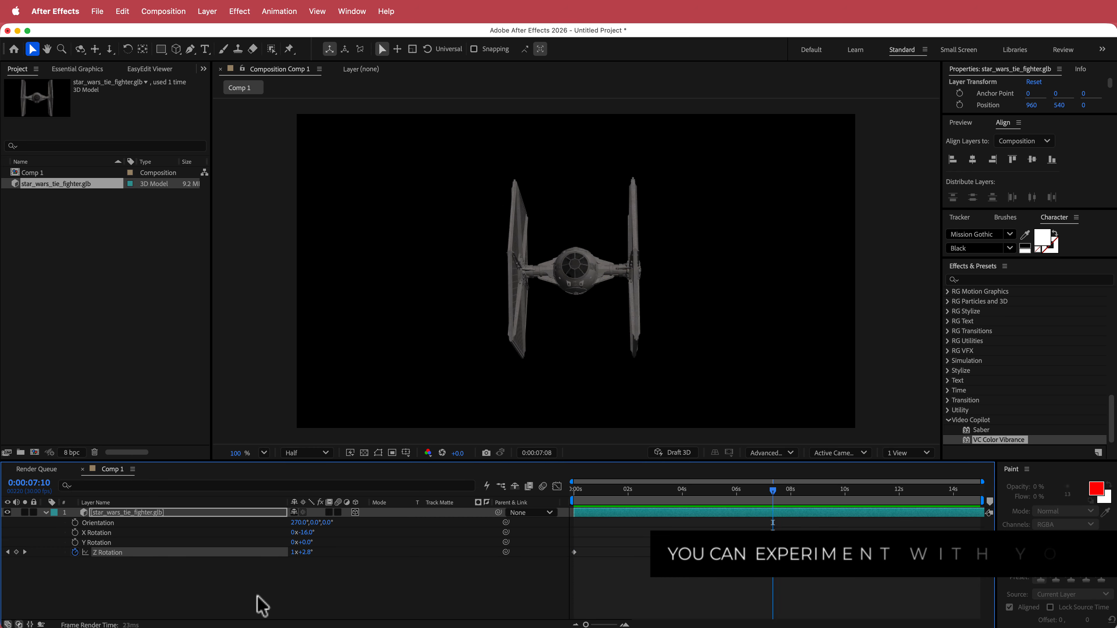
# Pre-compose the star_wars_tie_fighter.glb layer into a new composition named TIE, moving all attributes into it
pyautogui.press('space')
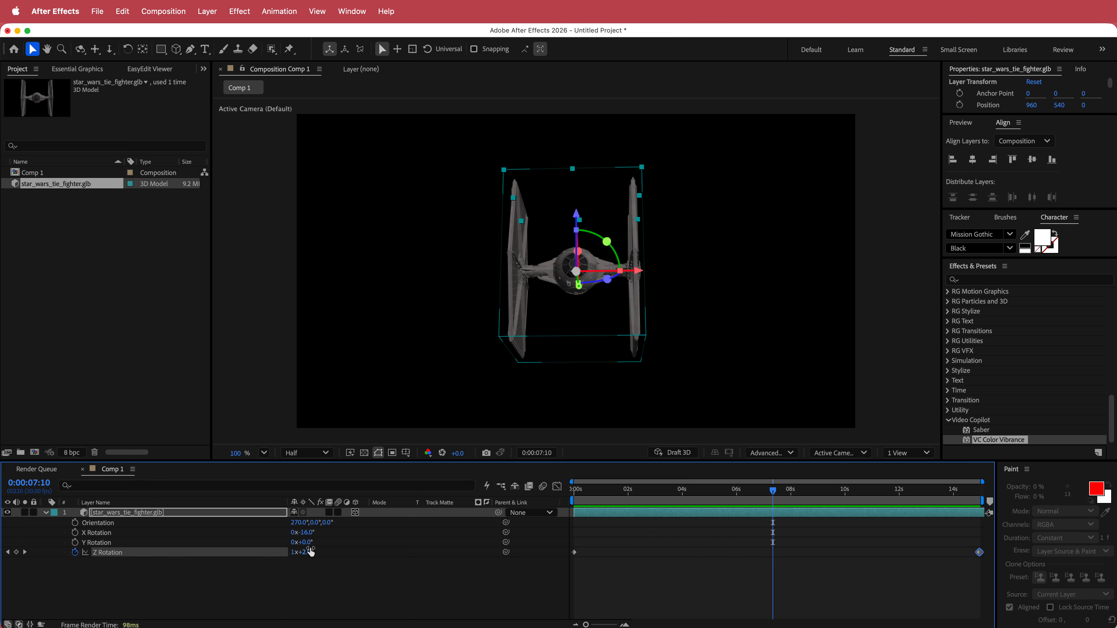
pyautogui.click(155, 511)
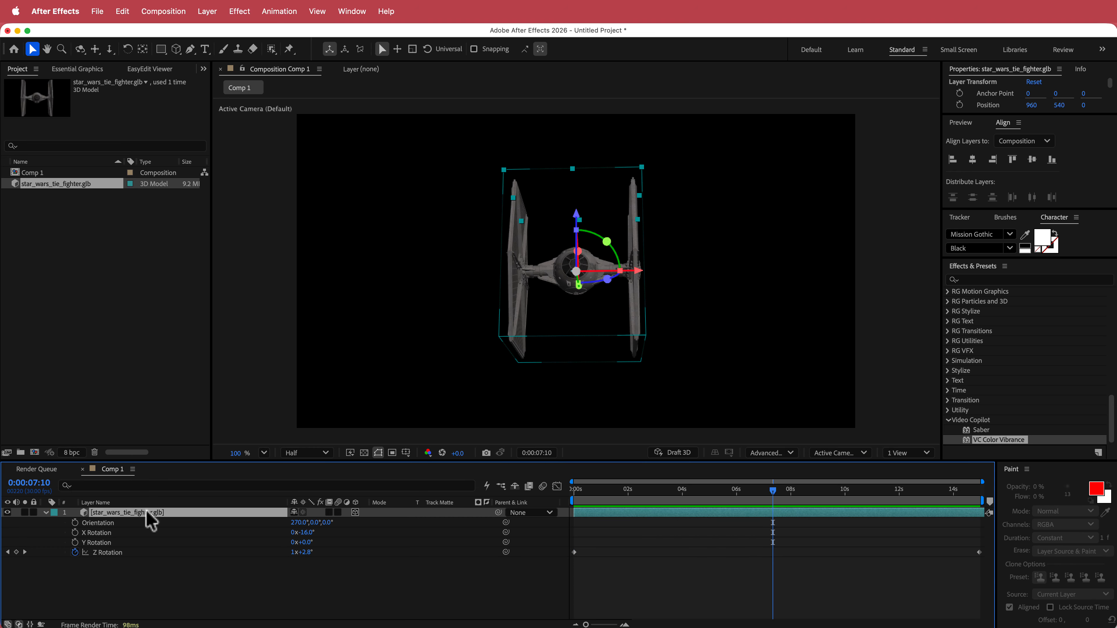
pyautogui.click(215, 16)
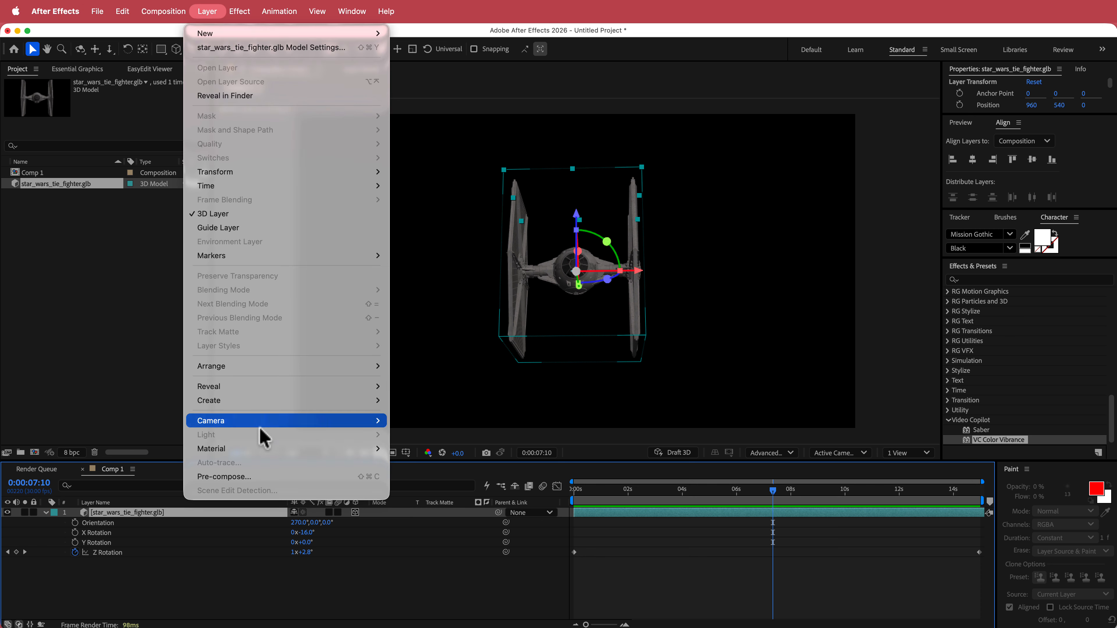
pyautogui.click(255, 477)
pyautogui.write('TIE')
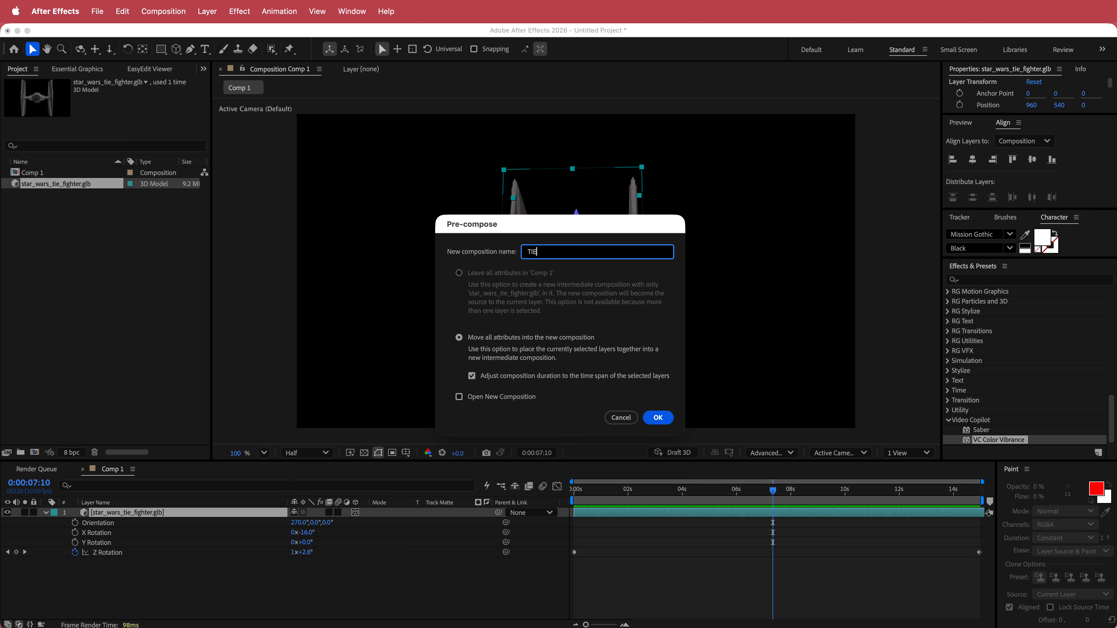
pyautogui.click(659, 419)
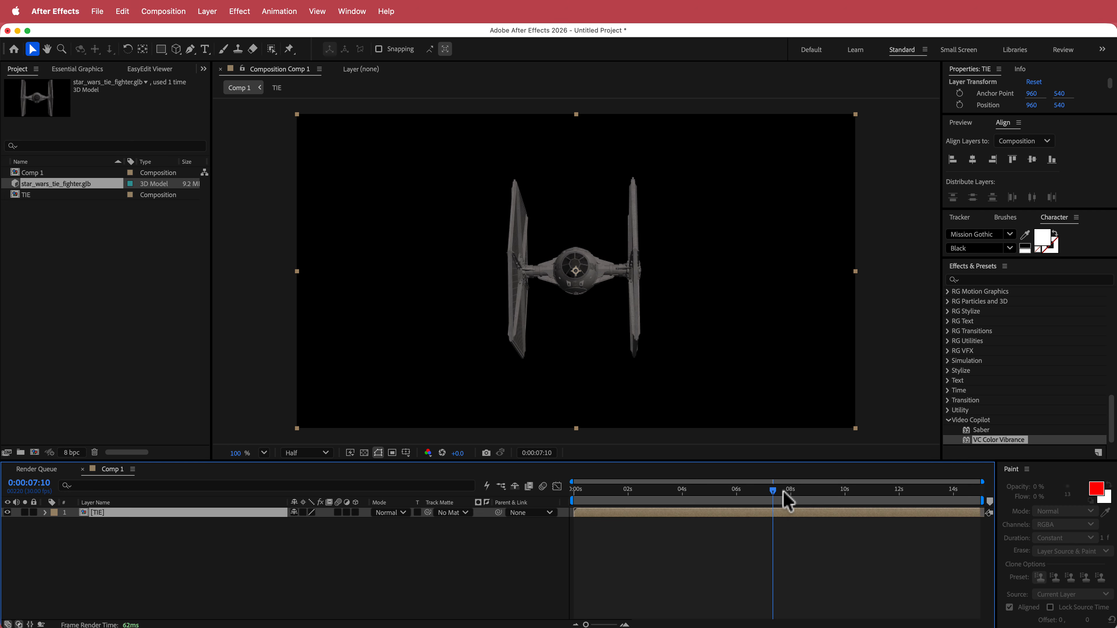
# Return to the first frame and apply the Tint effect to the TIE layer
pyautogui.moveTo(774, 493); pyautogui.dragTo(569, 493)
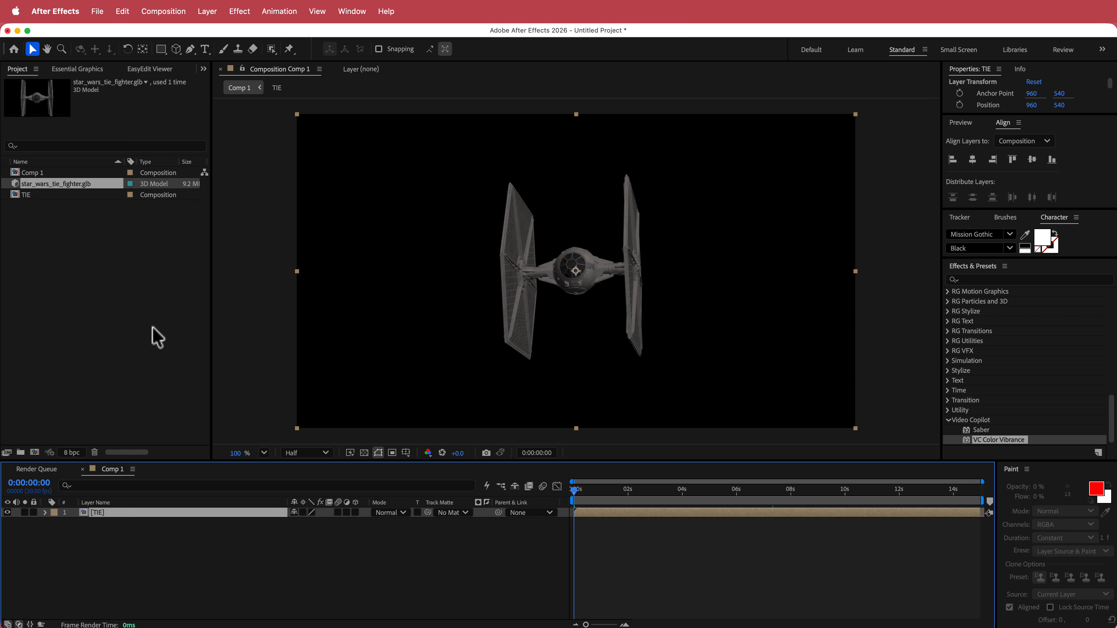
pyautogui.hotkey('ctrl', 'space')
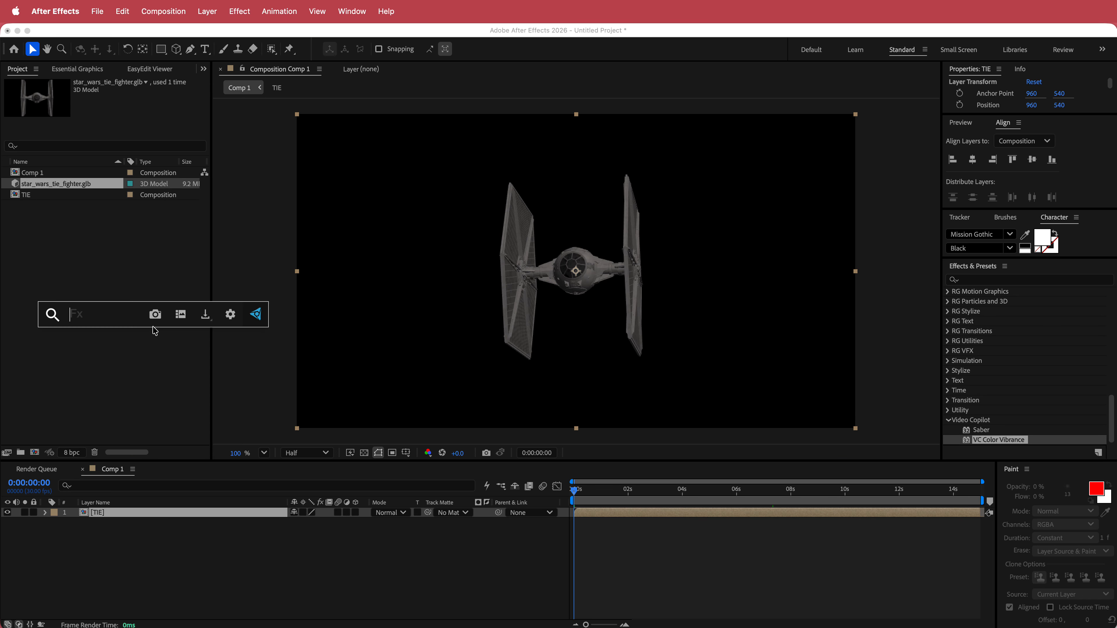
pyautogui.write('tint')
pyautogui.press('Return')
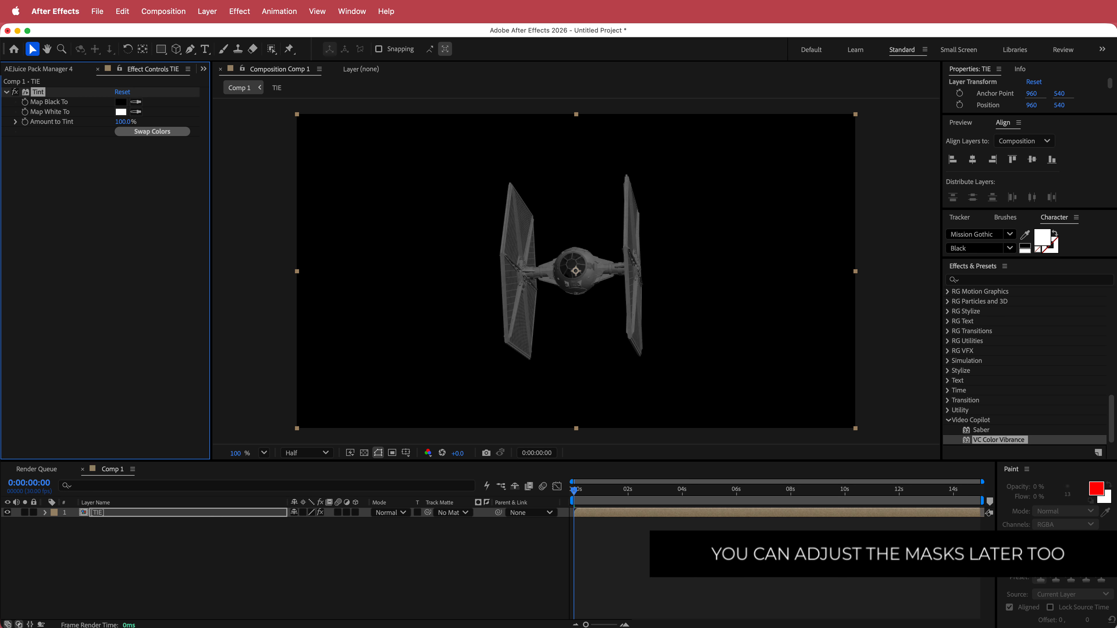
# Copy the light blue #90CAF9 from Color Hunt and use it as the Tint effect's Map White To colour in After Effects
pyautogui.press('super+Tab')
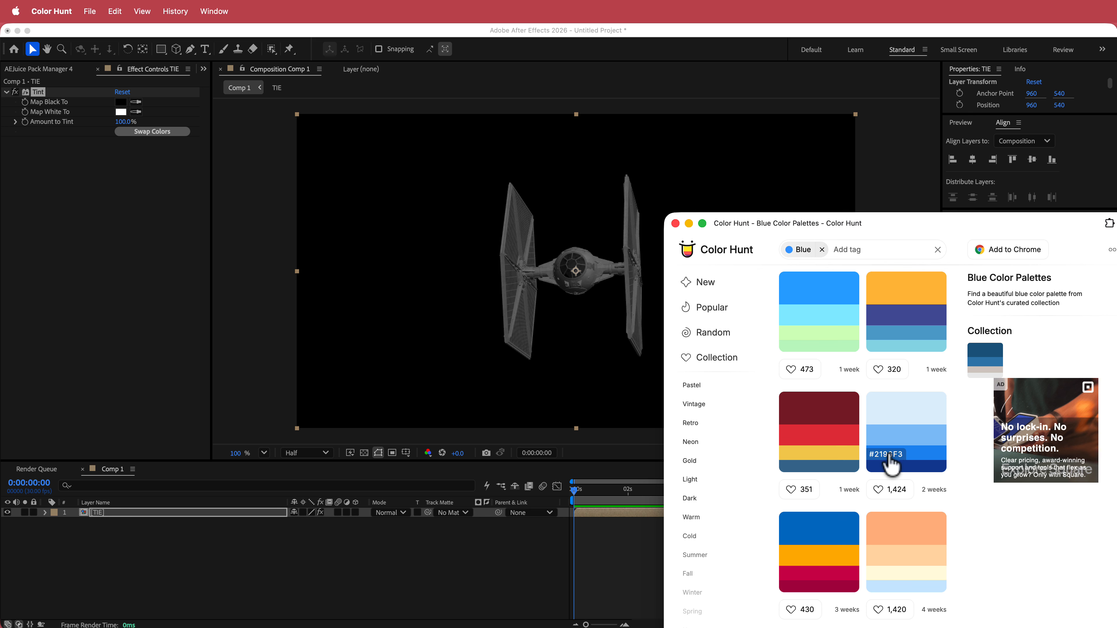
pyautogui.click(893, 451)
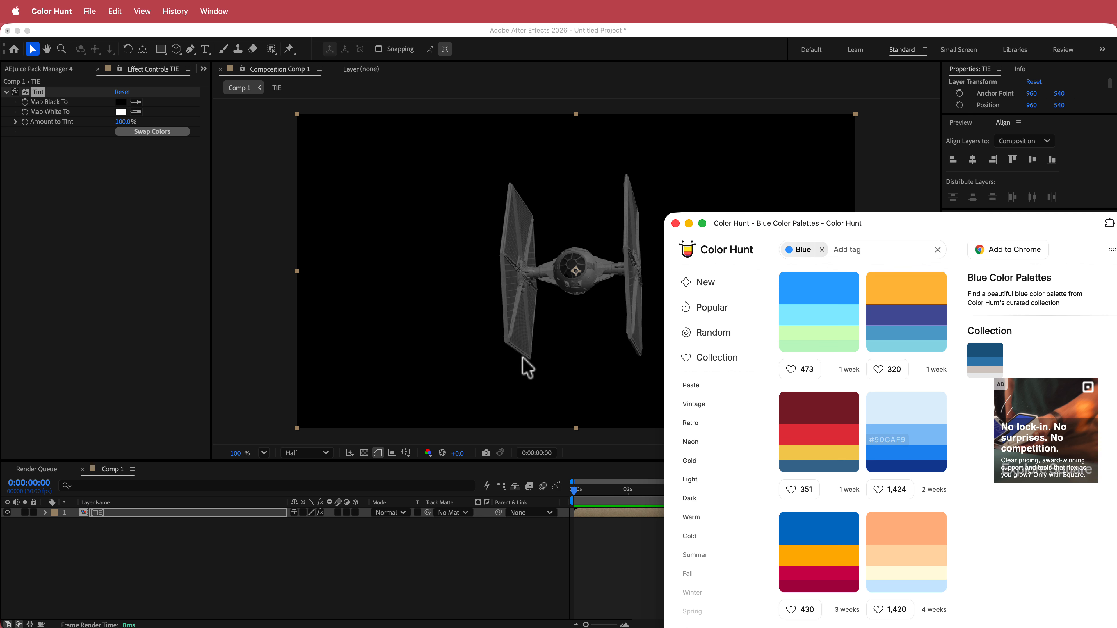
pyautogui.click(152, 249)
pyautogui.click(119, 113)
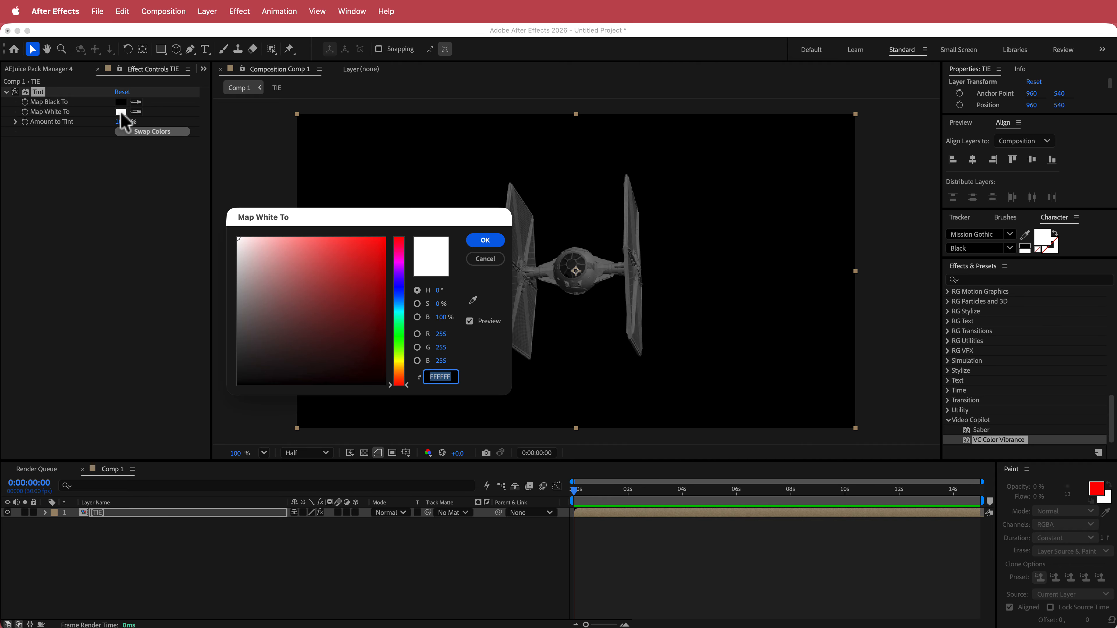
pyautogui.press('super+v')
pyautogui.click(484, 241)
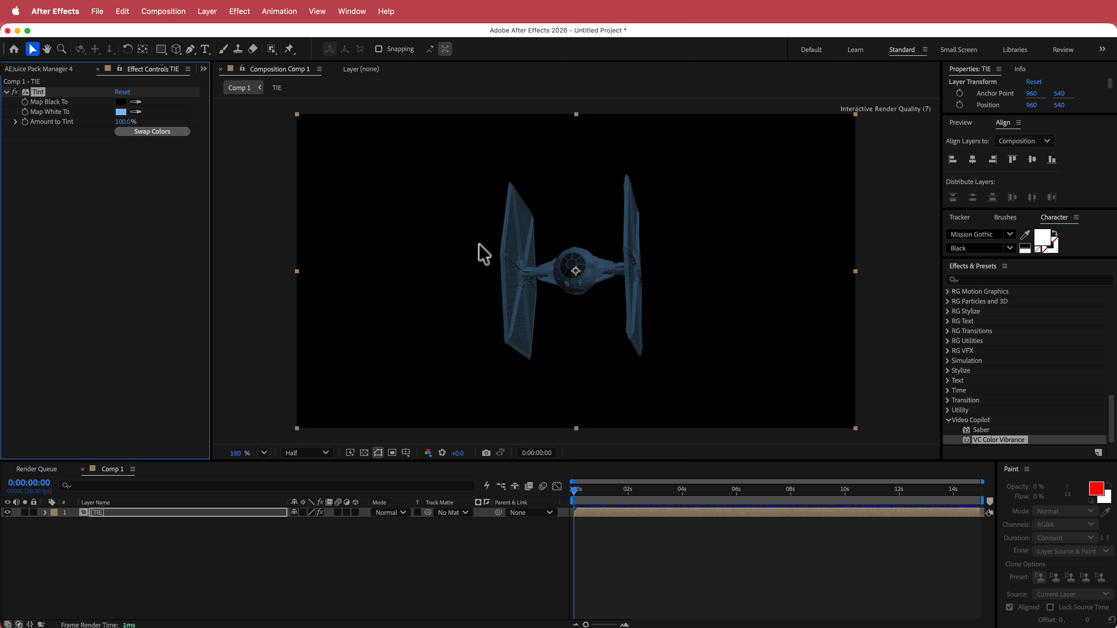
# Add the Noise effect to the TIE layer with an Amount of Noise of 40%
pyautogui.moveTo(575, 475); pyautogui.dragTo(579, 499)
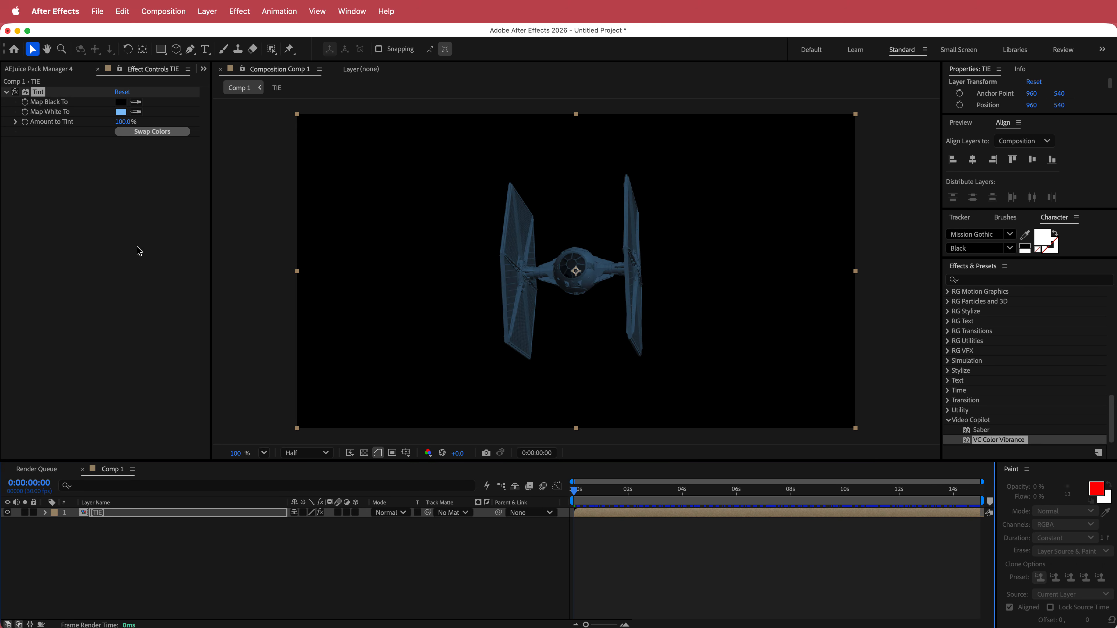
pyautogui.hotkey('ctrl', 'space')
pyautogui.write('ois')
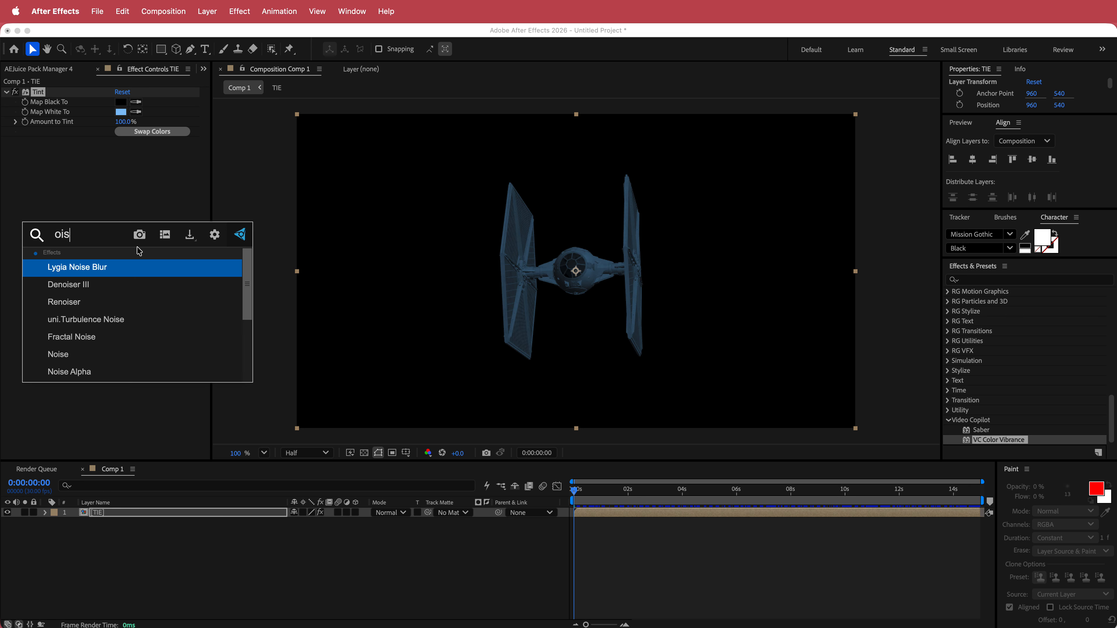
pyautogui.click(87, 357)
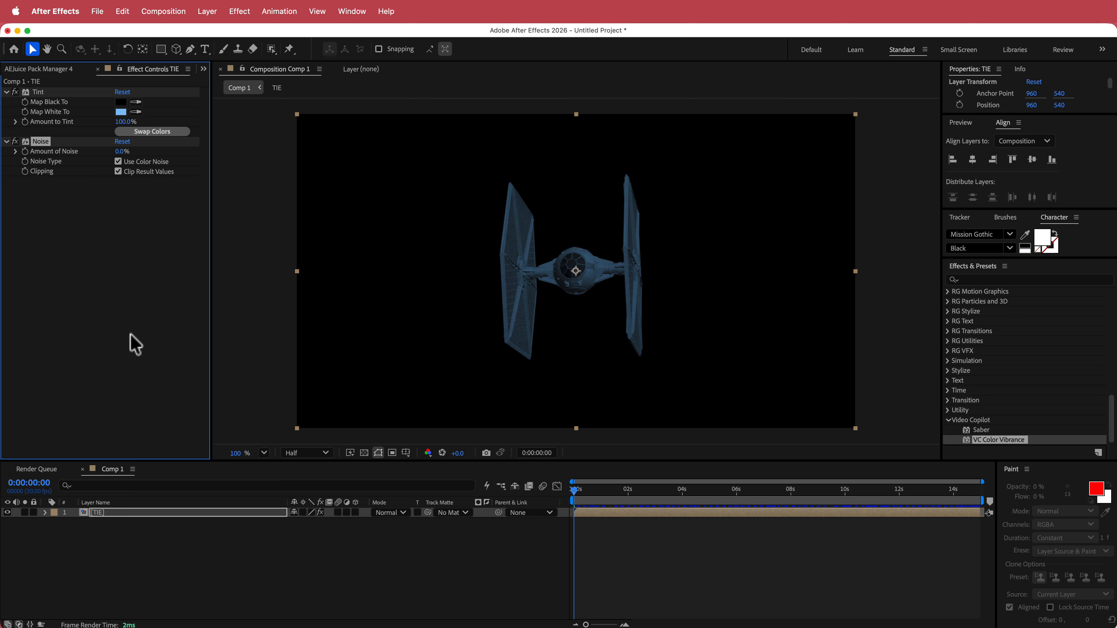
pyautogui.moveTo(119, 152); pyautogui.dragTo(128, 152)
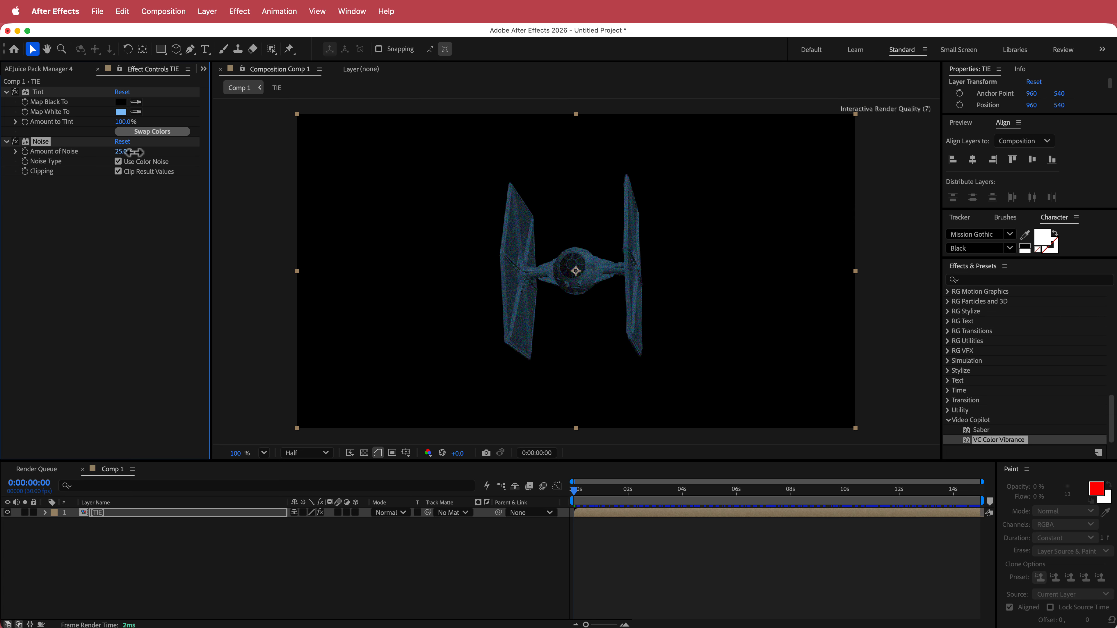
pyautogui.moveTo(574, 489); pyautogui.dragTo(776, 491)
pyautogui.click(119, 151)
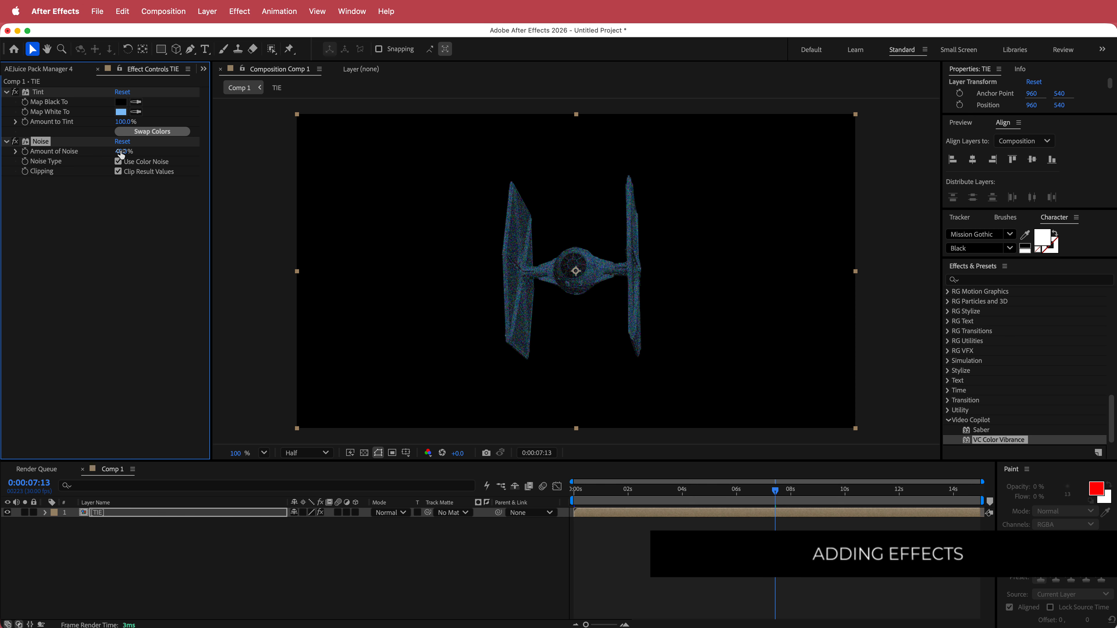
# Apply the Venetian Blinds effect to the TIE layer
pyautogui.hotkey('ctrl', 'space')
pyautogui.write('en')
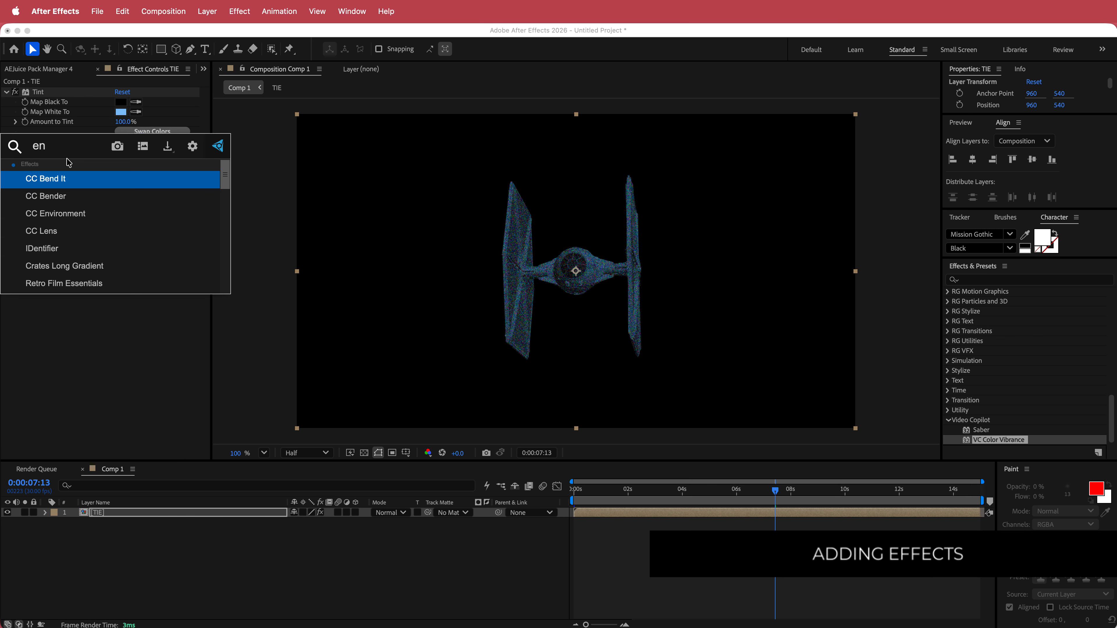
pyautogui.press('BackSpace')
pyautogui.press('BackSpace')
pyautogui.write('vene')
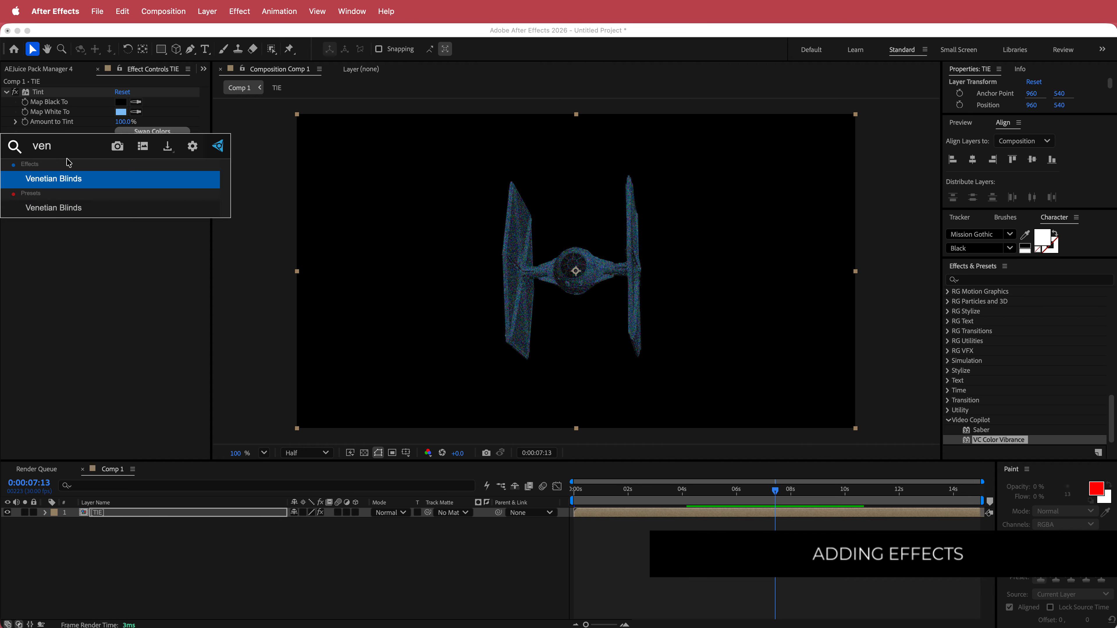
pyautogui.press('Return')
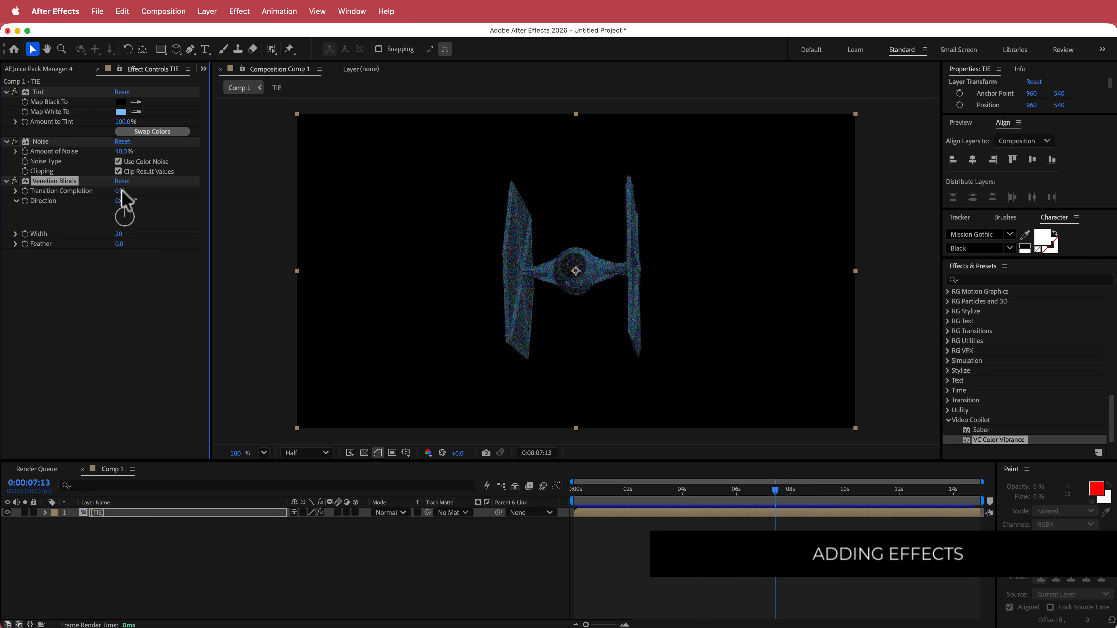
# Set the Venetian Blinds Transition Completion to 30% and Direction to 90° to make horizontal scan lines, keeping Width at 20
pyautogui.click(119, 191)
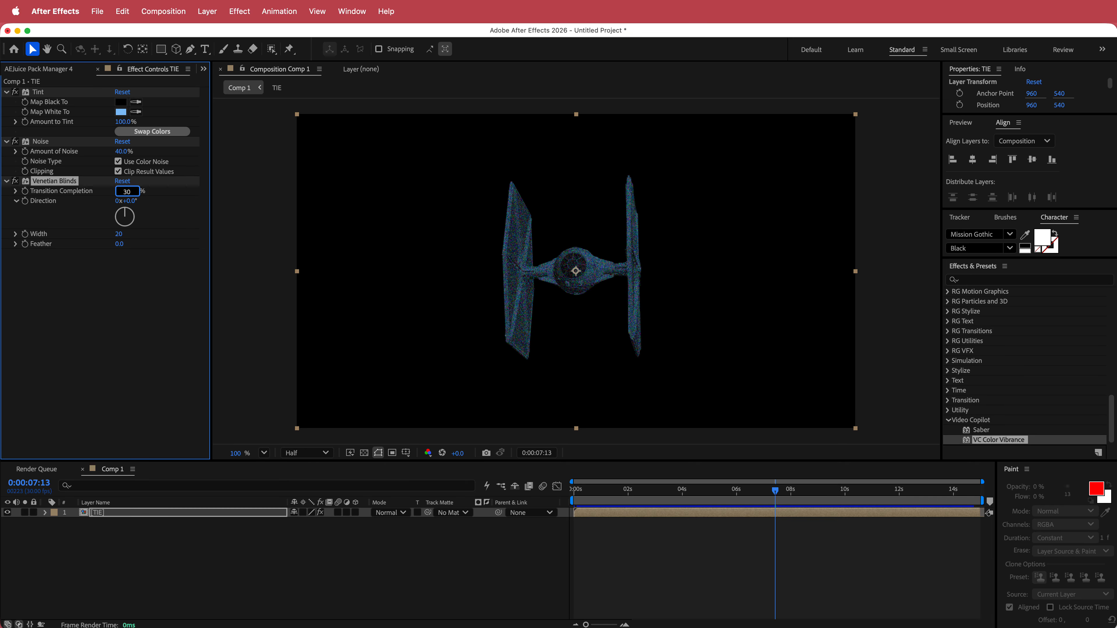
pyautogui.press('Return')
pyautogui.moveTo(768, 481); pyautogui.dragTo(569, 507)
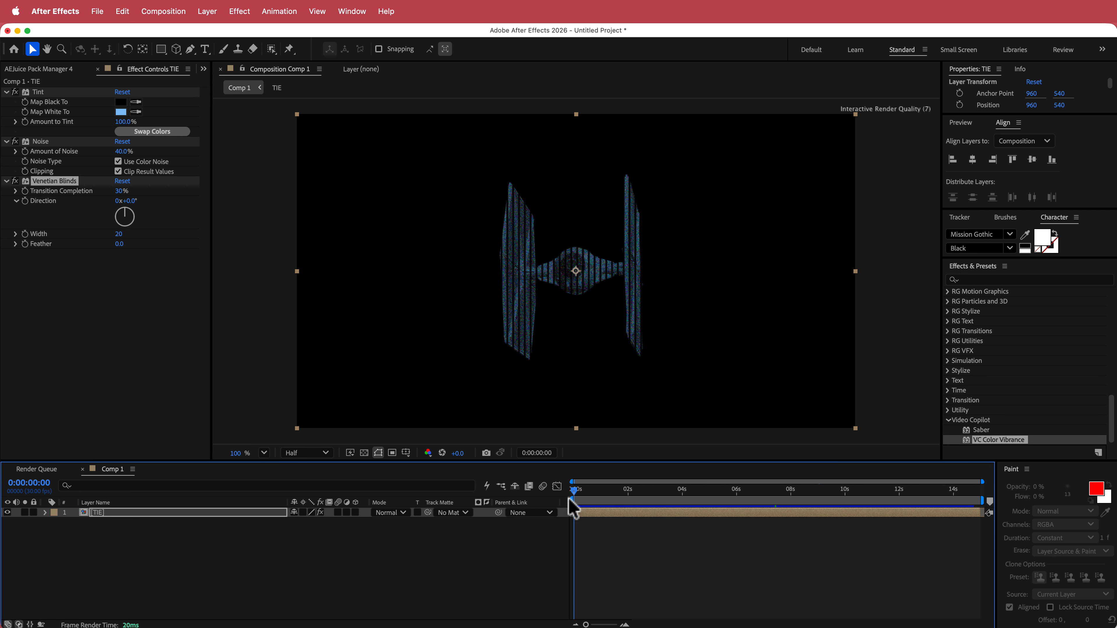
pyautogui.click(131, 201)
pyautogui.press('Return')
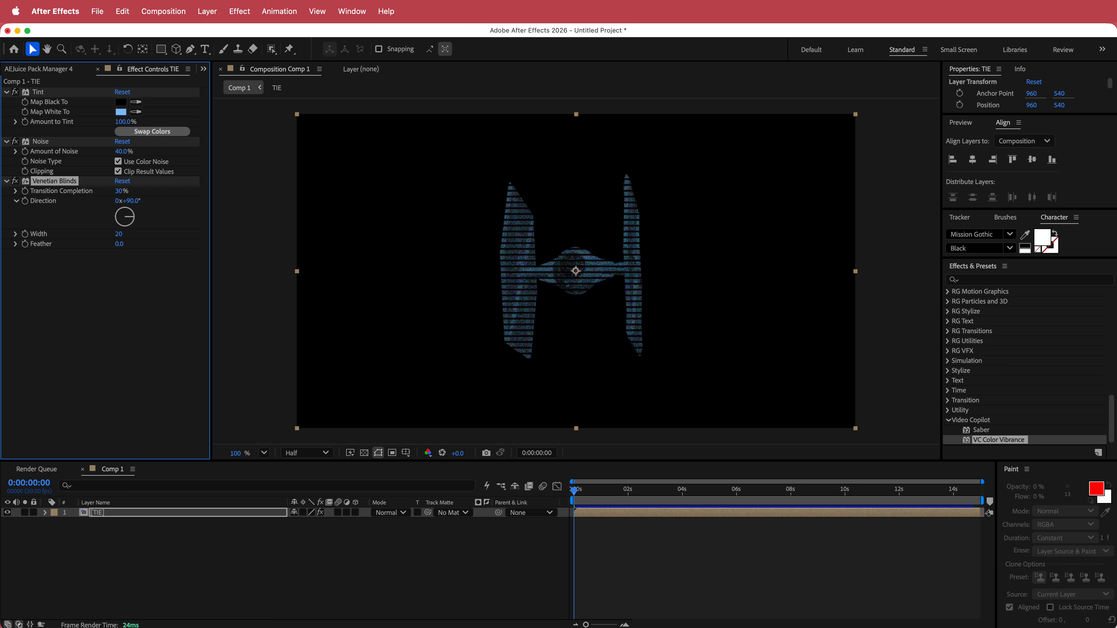
pyautogui.moveTo(577, 493)
pyautogui.mouseDown()
pyautogui.moveTo(1010, 507)
pyautogui.moveTo(561, 506)
pyautogui.mouseUp()
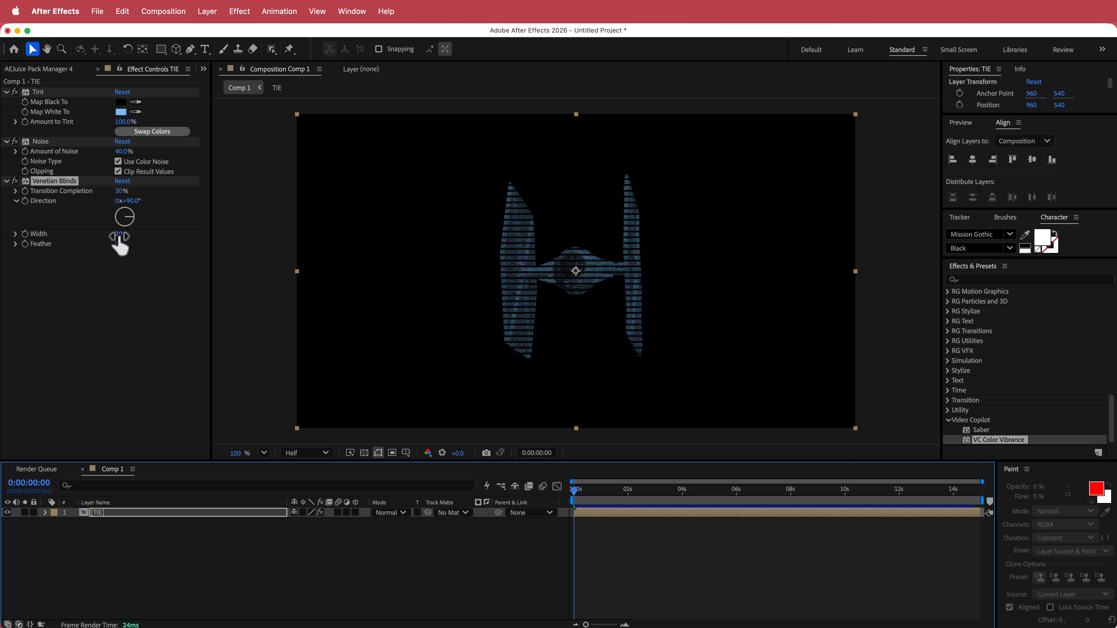
pyautogui.moveTo(120, 237); pyautogui.dragTo(120, 236)
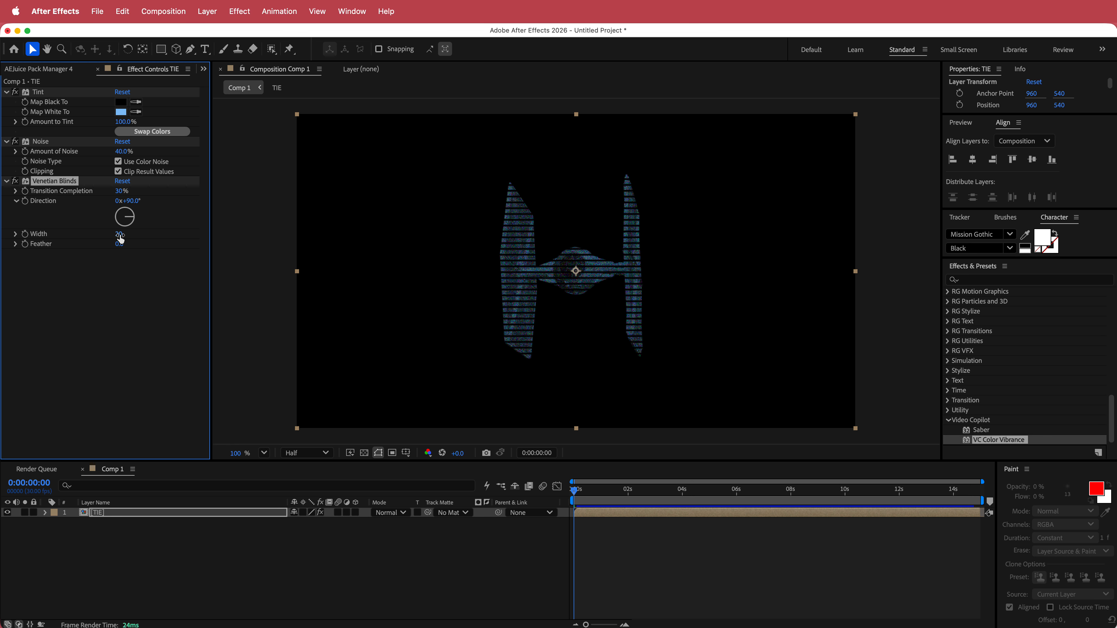
# Apply the Turbulent Displace effect to the TIE layer
pyautogui.hotkey('ctrl', 'space')
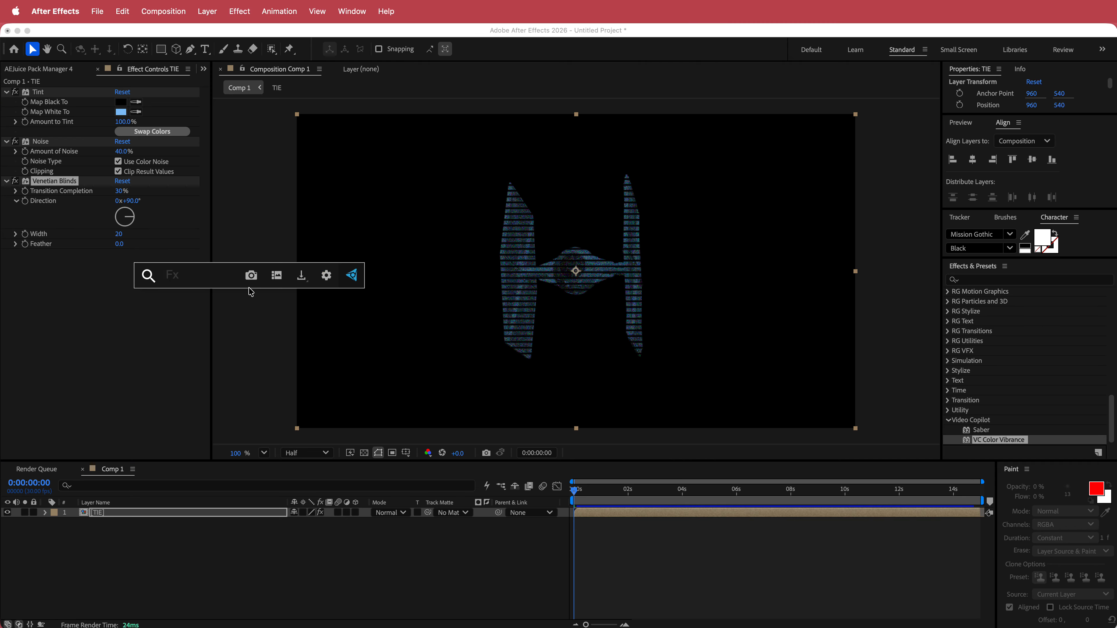
pyautogui.write('tu')
pyautogui.press('Return')
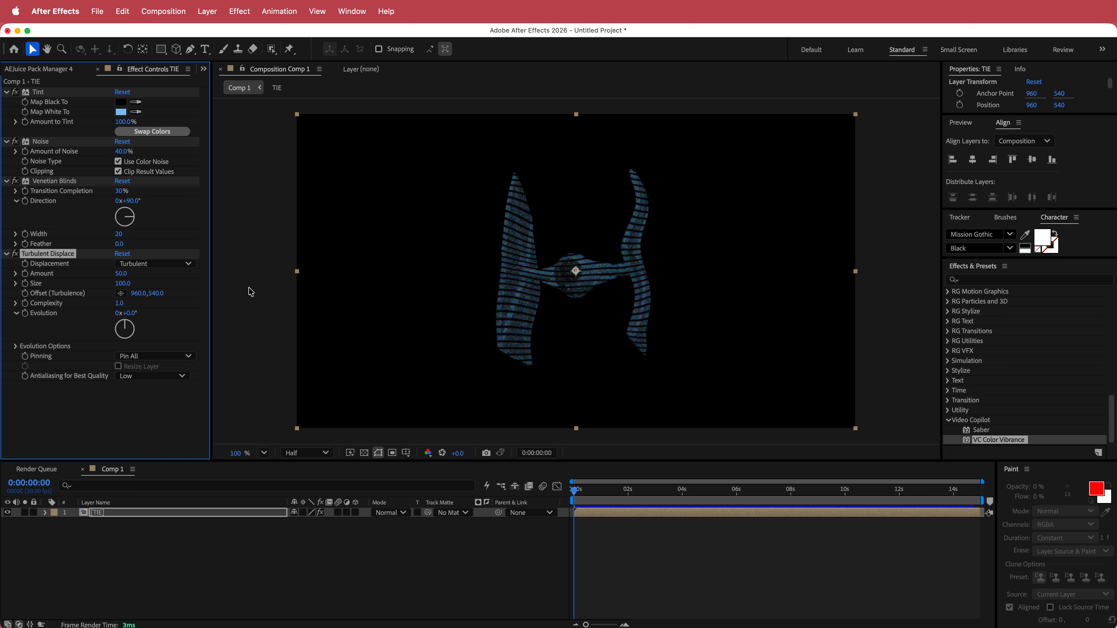
# Set the Turbulent Displace Size to 10 and Amount to 110
pyautogui.click(122, 284)
pyautogui.press('Return')
pyautogui.click(118, 274)
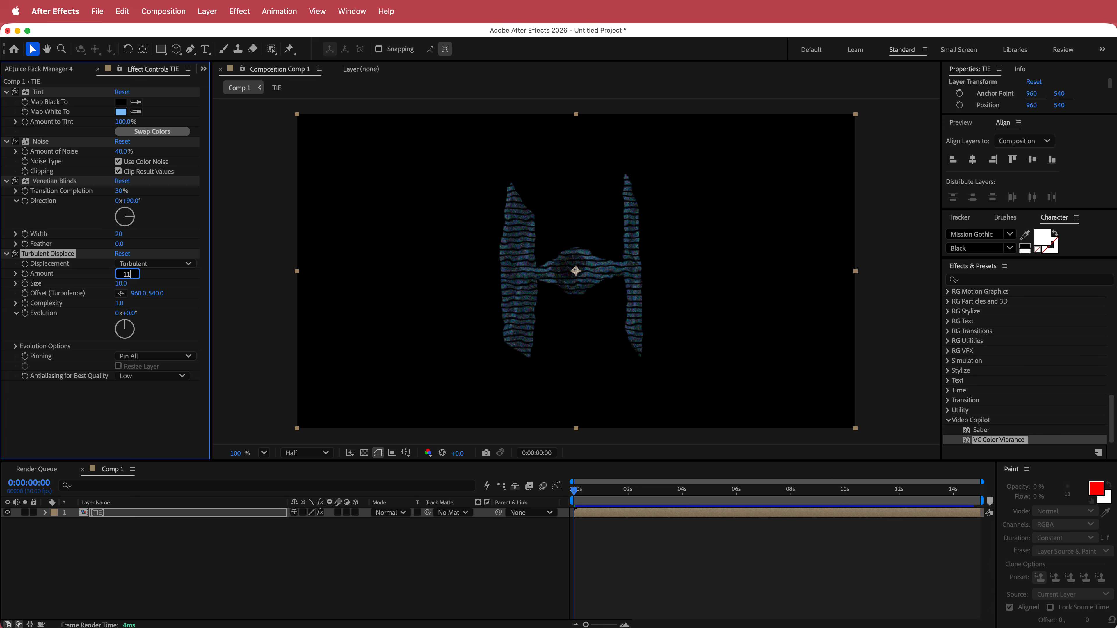
pyautogui.write('110')
pyautogui.press('Return')
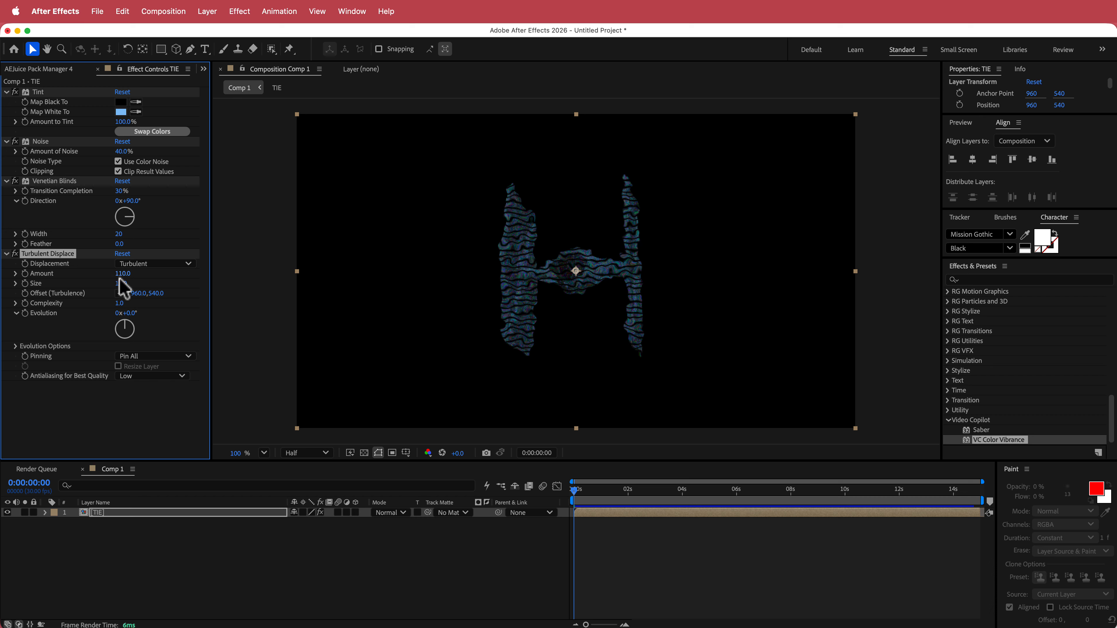
# Enable Cycle Evolution in Turbulent Displace and start an Evolution keyframe on the first frame
pyautogui.click(15, 346)
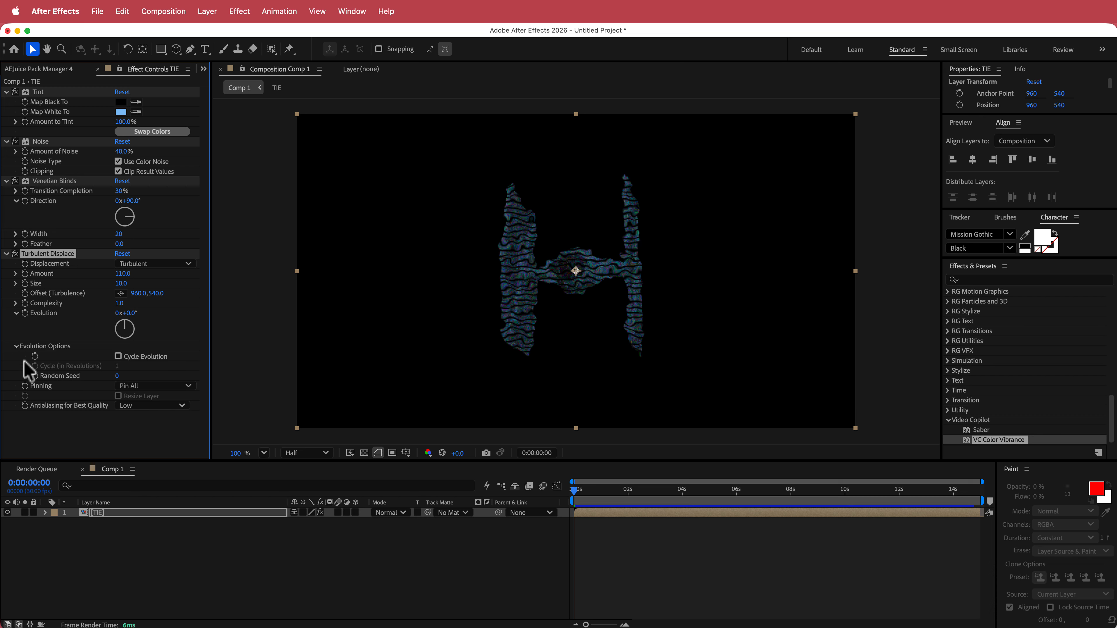
pyautogui.click(118, 357)
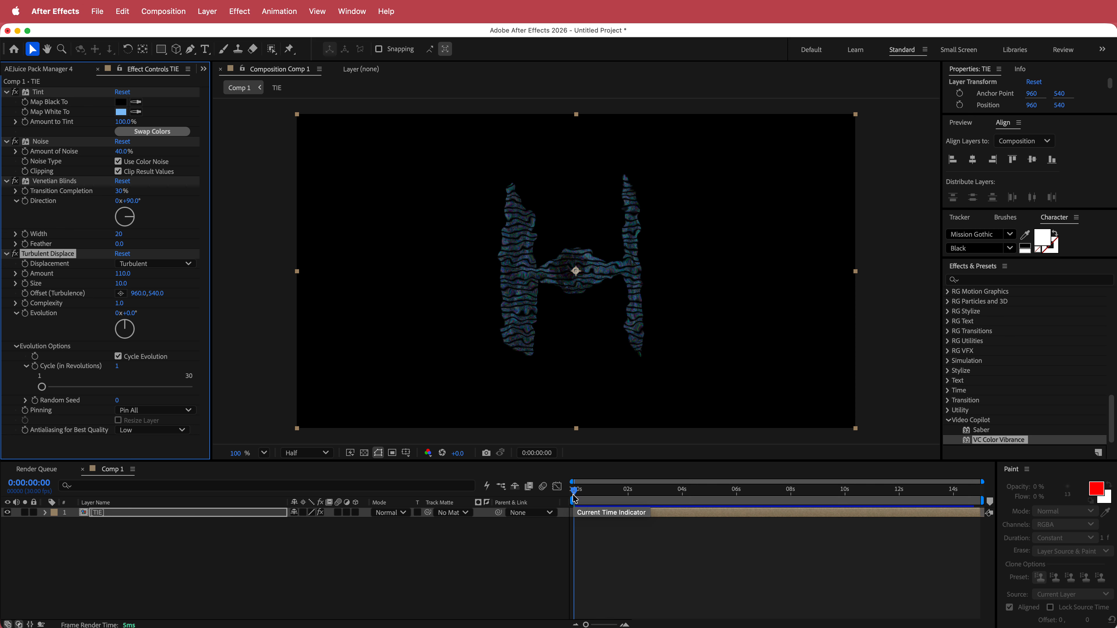
pyautogui.moveTo(573, 493); pyautogui.dragTo(518, 494)
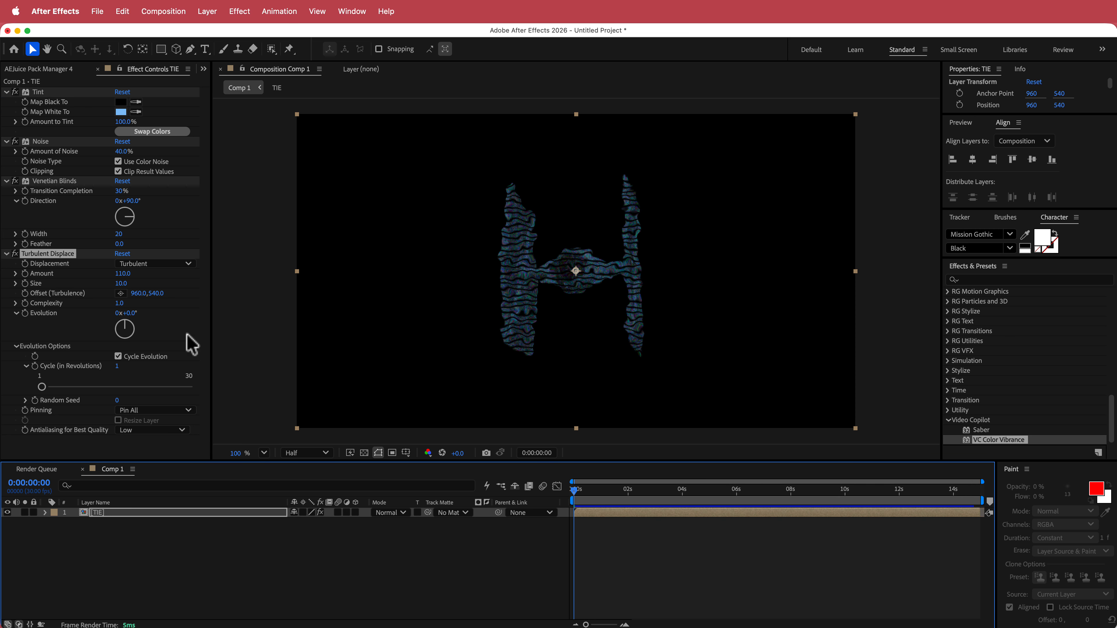
pyautogui.click(25, 314)
# Set Turbulent Displace's Evolution to 20 revolutions on the last frame at 0:00:14:29, and preview the animation from the start
pyautogui.moveTo(575, 493); pyautogui.dragTo(999, 491)
pyautogui.rightClick(476, 314)
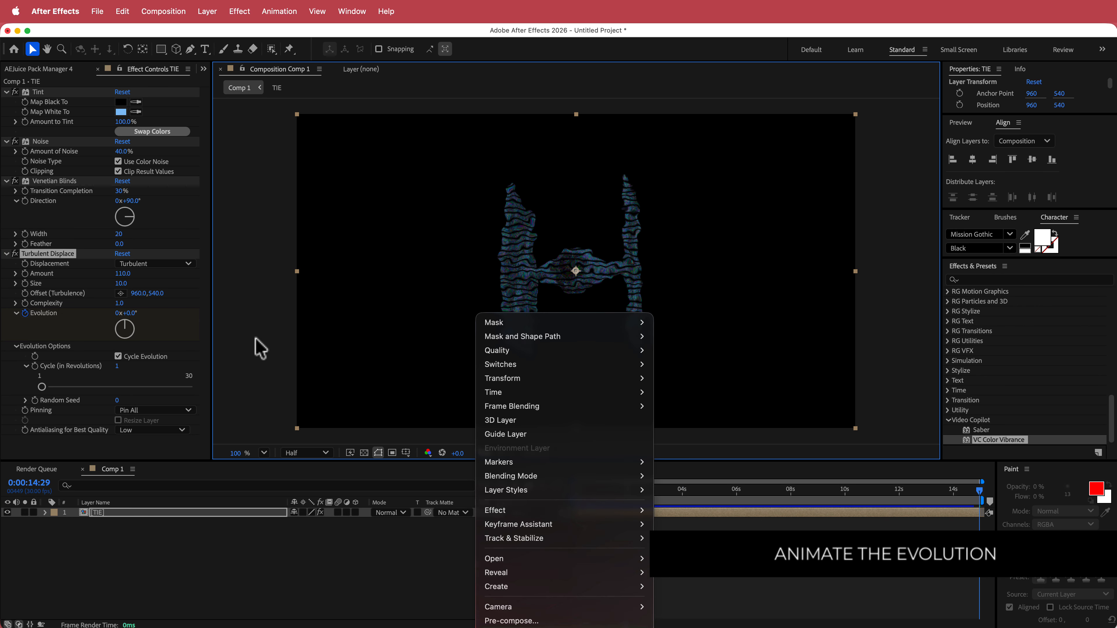
pyautogui.click(118, 313)
pyautogui.click(118, 314)
pyautogui.write('2')
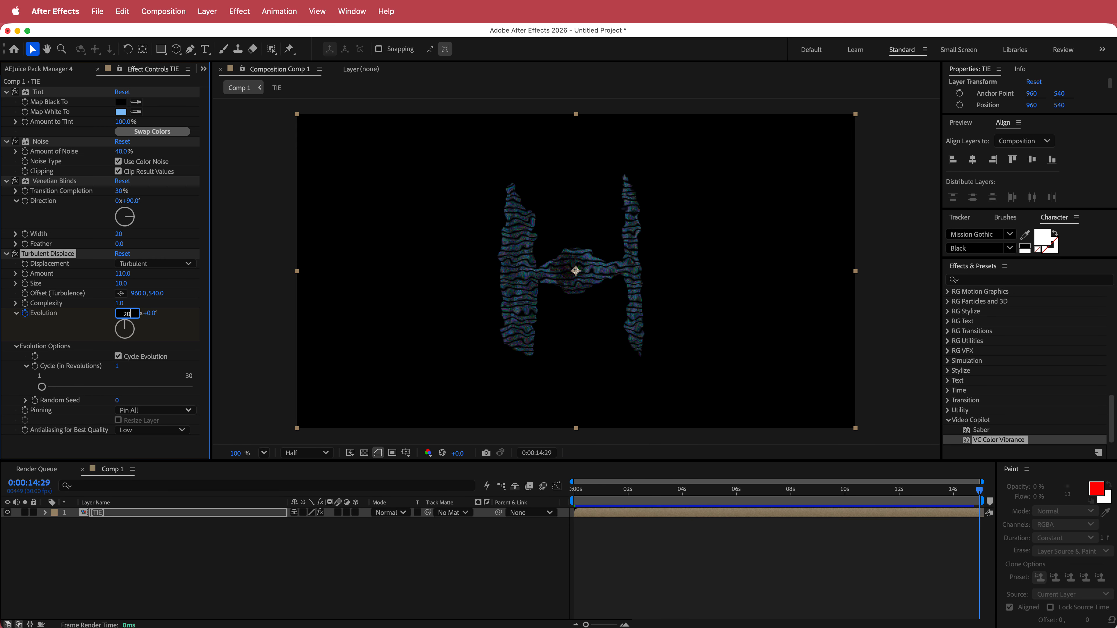
pyautogui.moveTo(980, 496); pyautogui.dragTo(559, 504)
pyautogui.press('space')
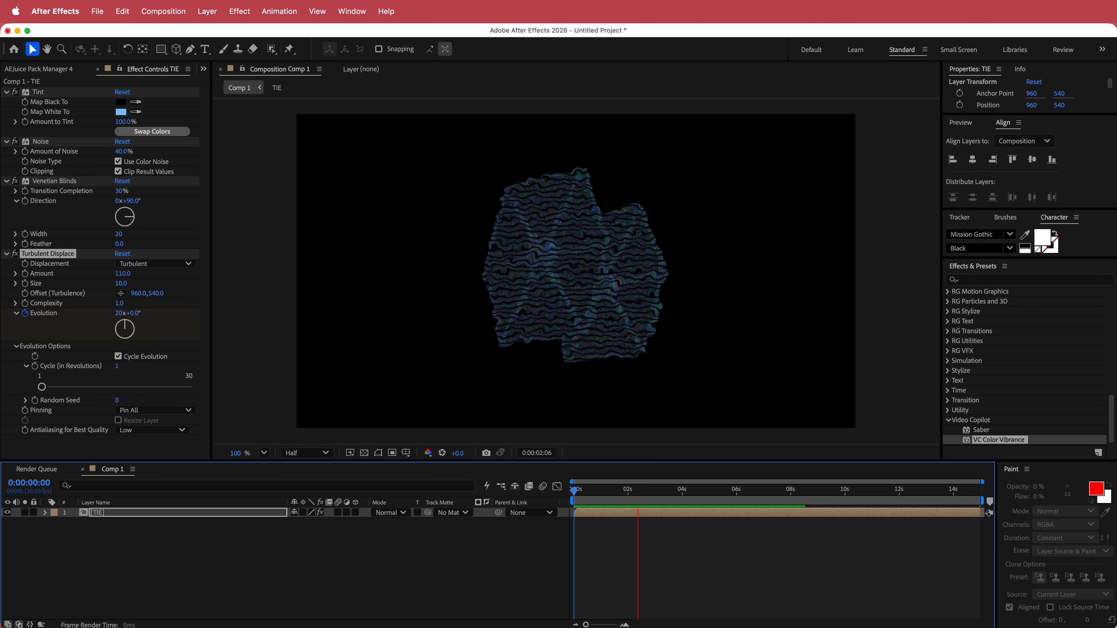
# Try Bulge as Turbulent Displace's Displacement type, settle on Horizontal Displacement, and return to the first frame
pyautogui.click(186, 264)
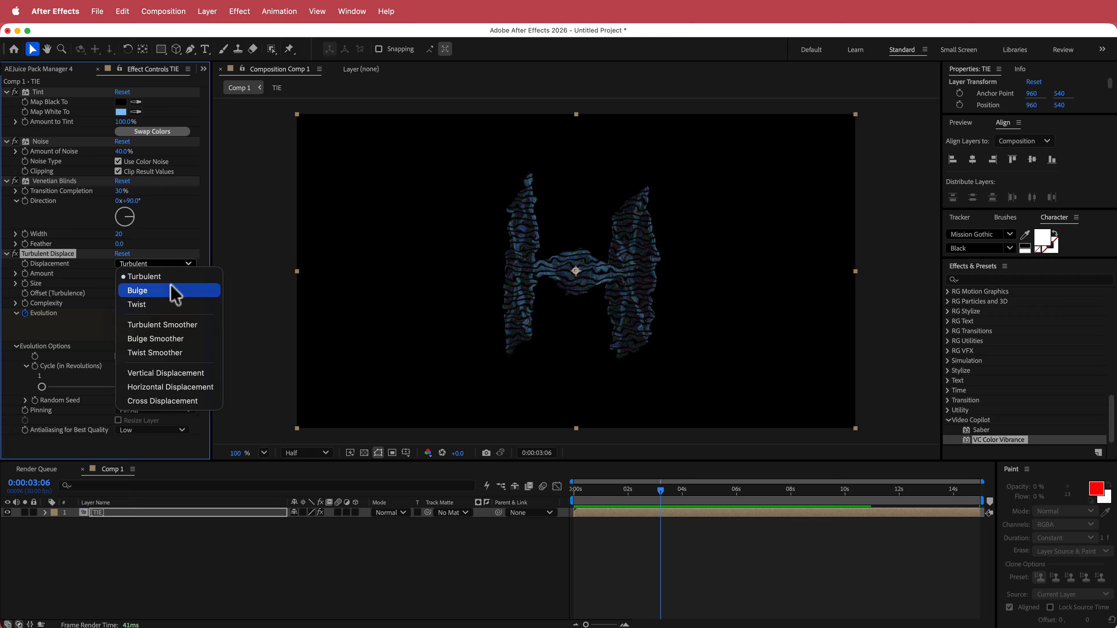
pyautogui.click(172, 298)
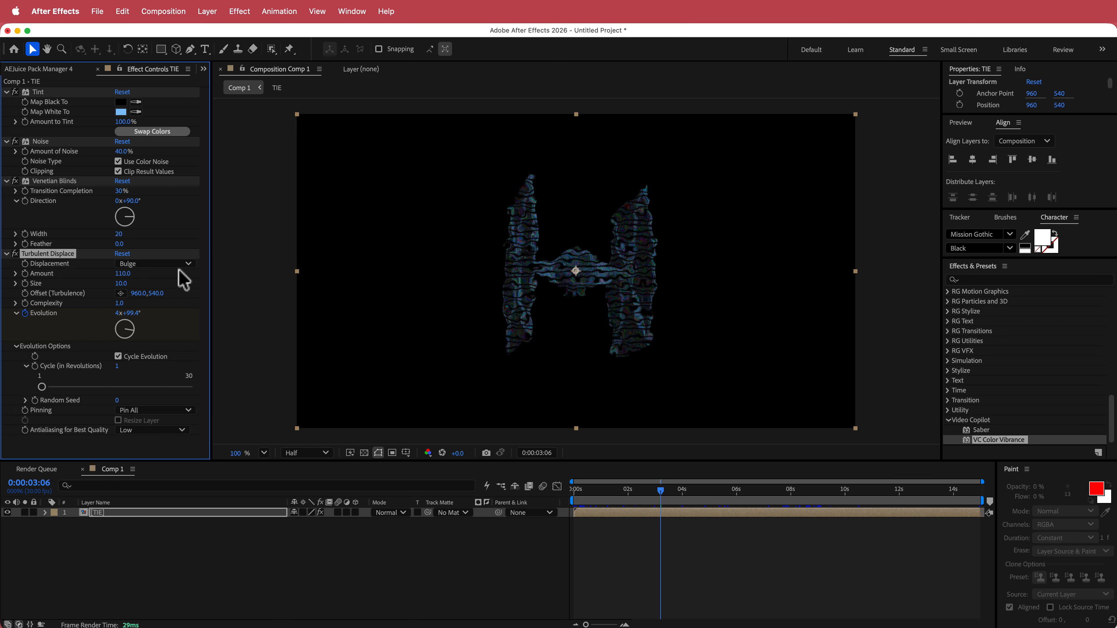
pyautogui.click(186, 264)
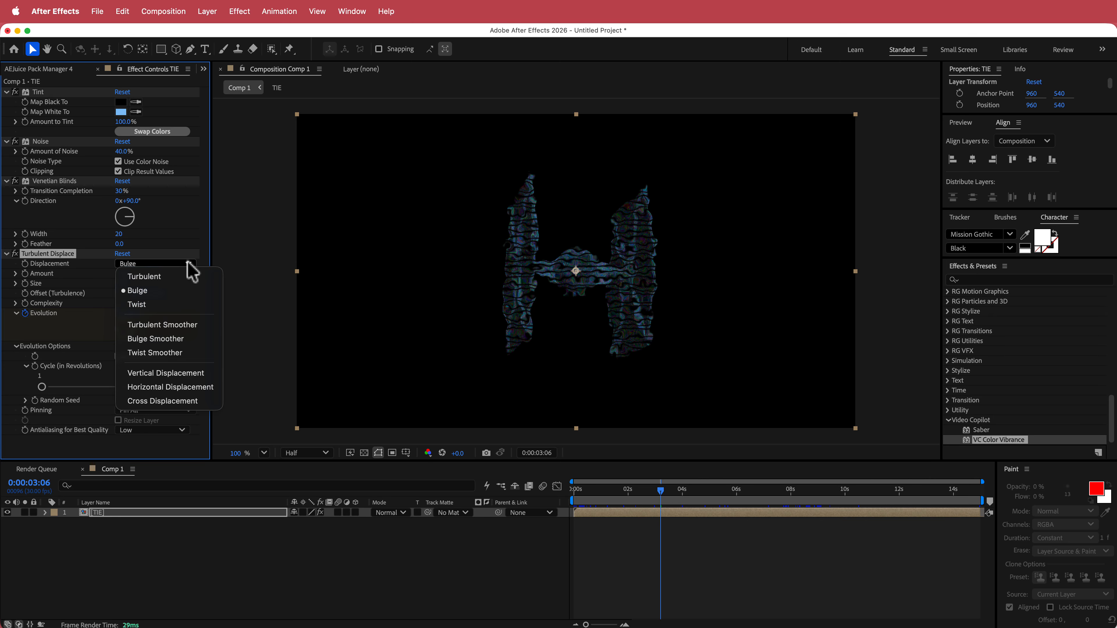
pyautogui.click(190, 387)
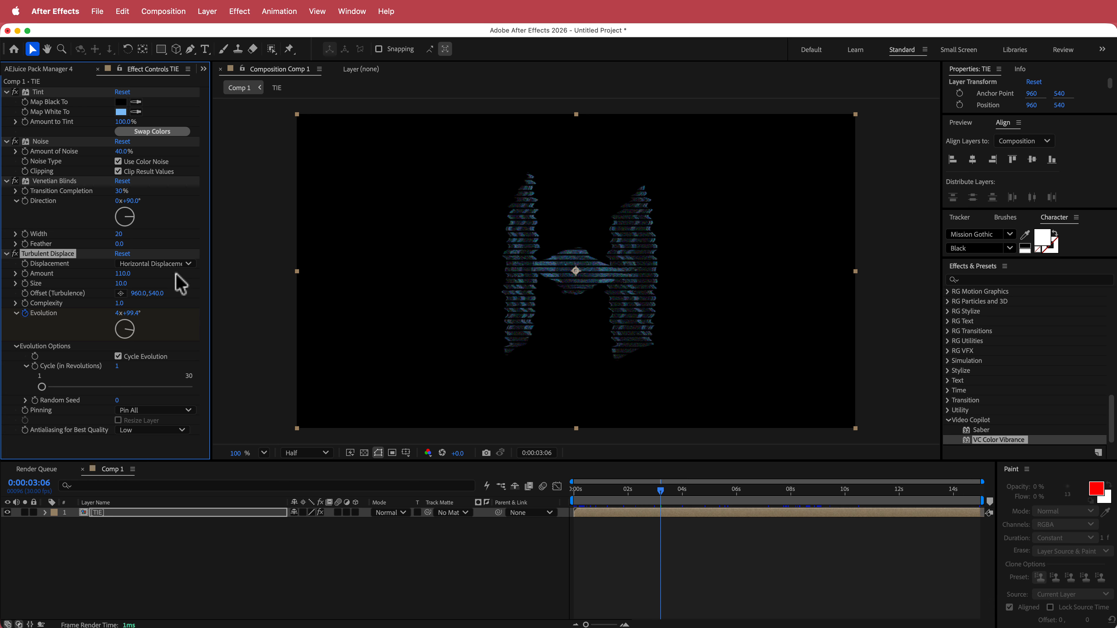
pyautogui.moveTo(661, 489); pyautogui.dragTo(552, 505)
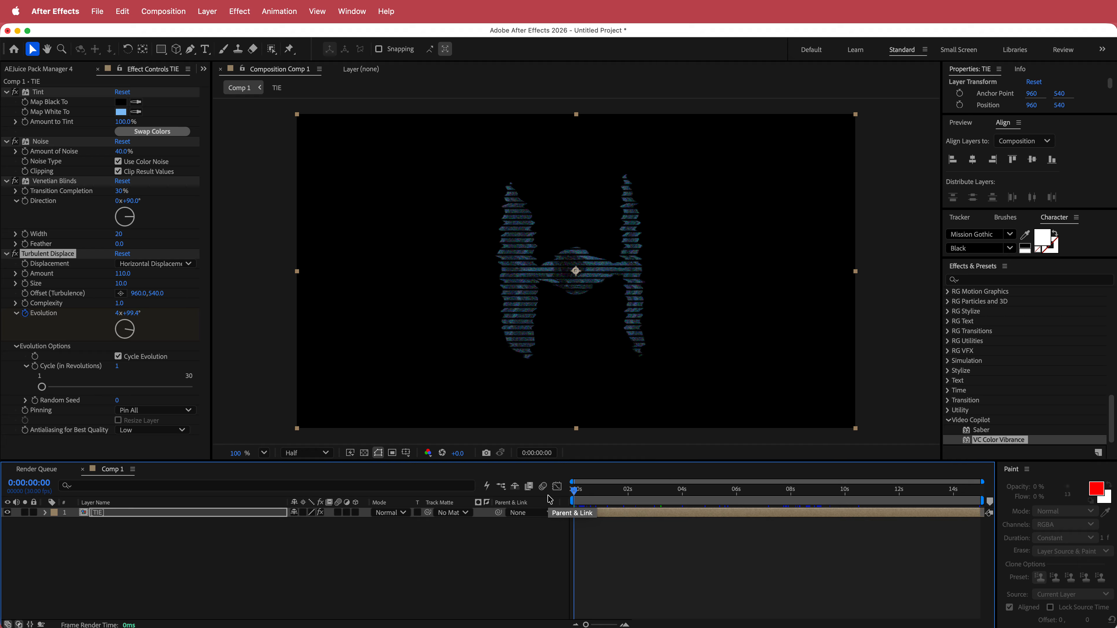
# Apply the Posterize effect to the TIE layer and set its Level to 6
pyautogui.hotkey('ctrl', 'space')
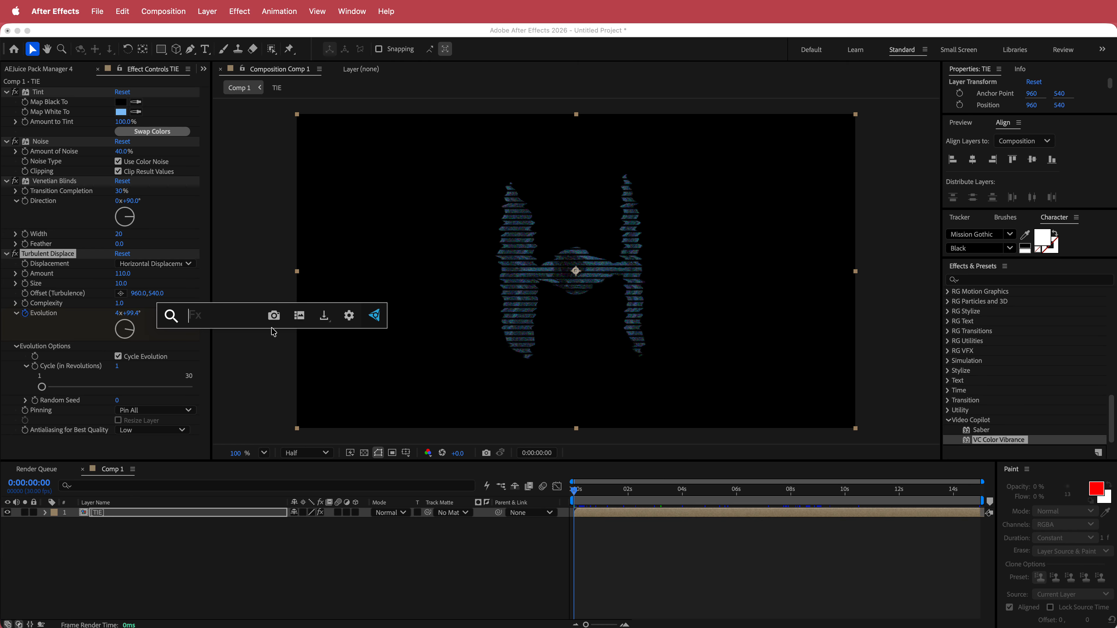
pyautogui.write('po')
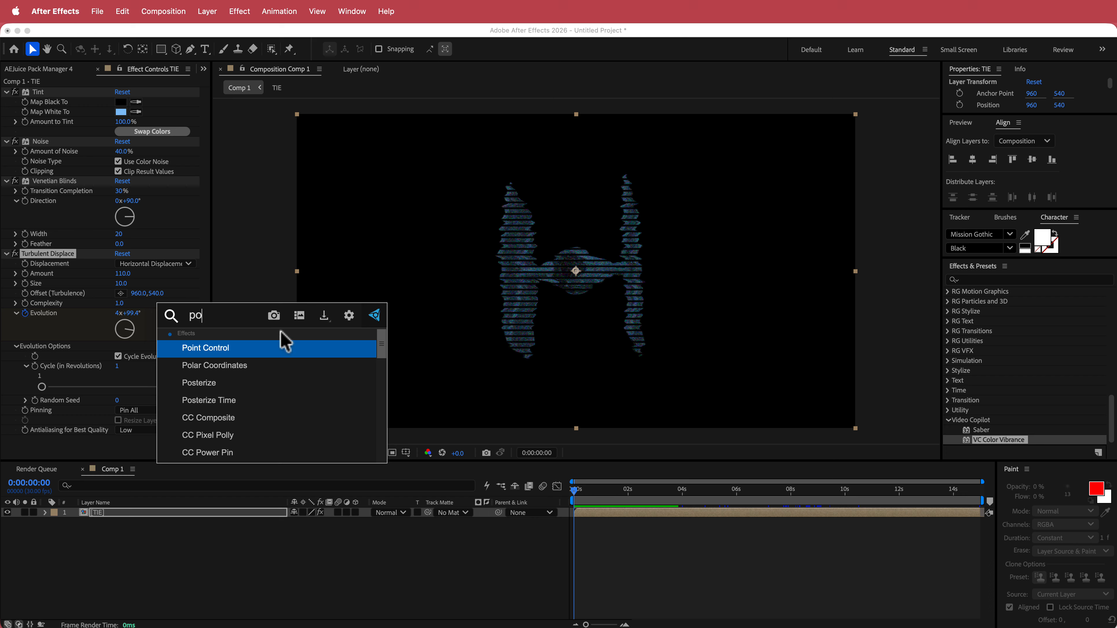
pyautogui.click(228, 387)
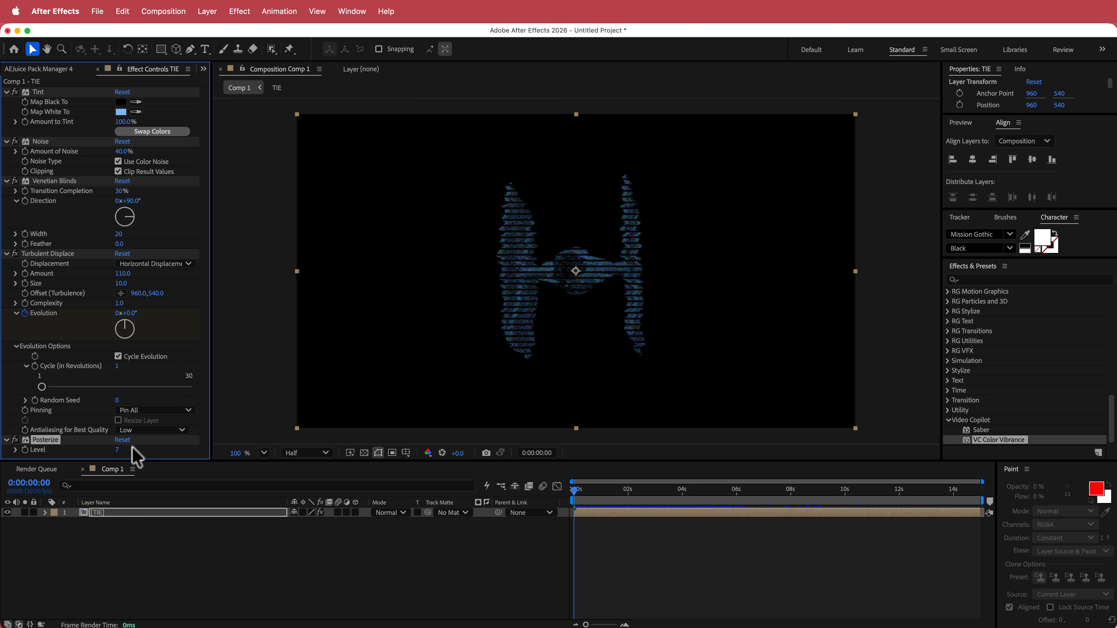
pyautogui.click(113, 453)
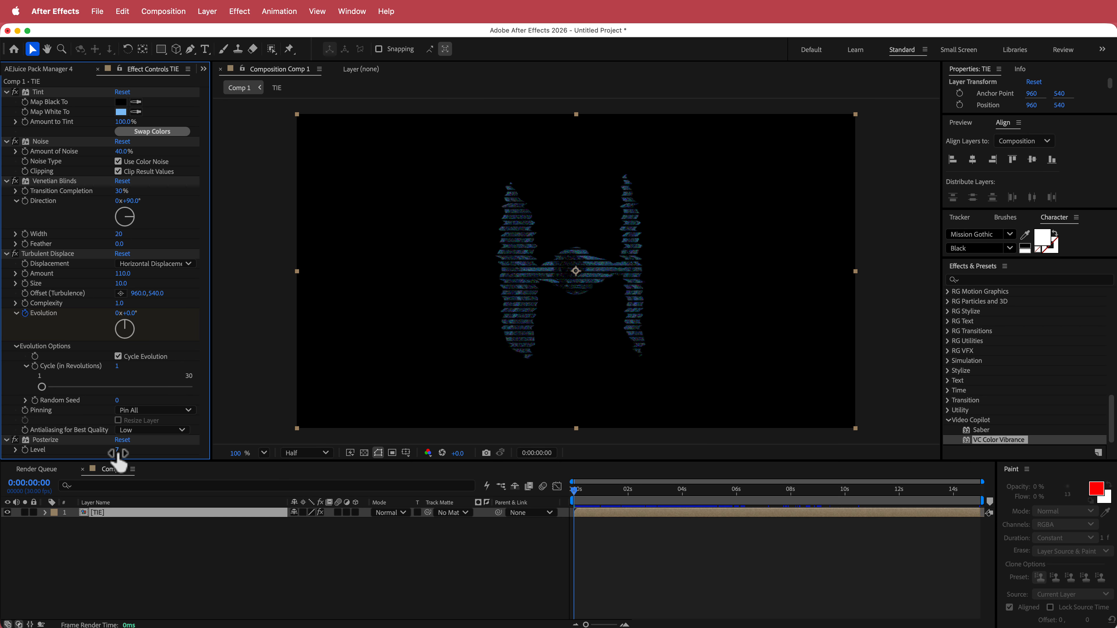
pyautogui.click(117, 452)
pyautogui.write('6')
pyautogui.press('Return')
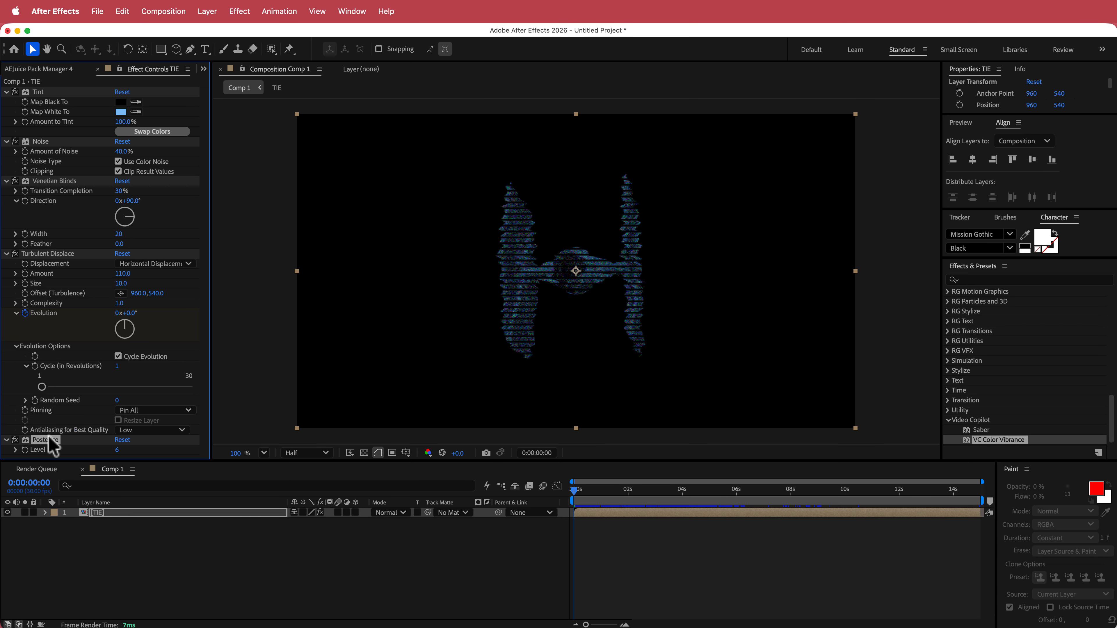
# Move Posterize directly below Tint in the effect order, and compare the animation with the effect off and on
pyautogui.moveTo(49, 441); pyautogui.dragTo(51, 129)
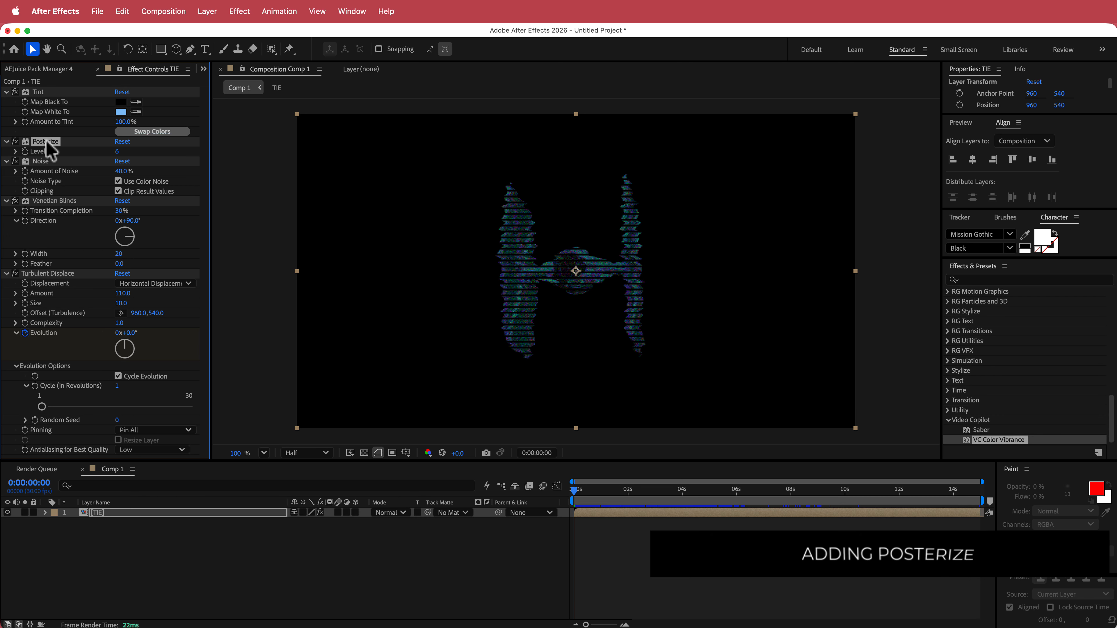
pyautogui.press('space')
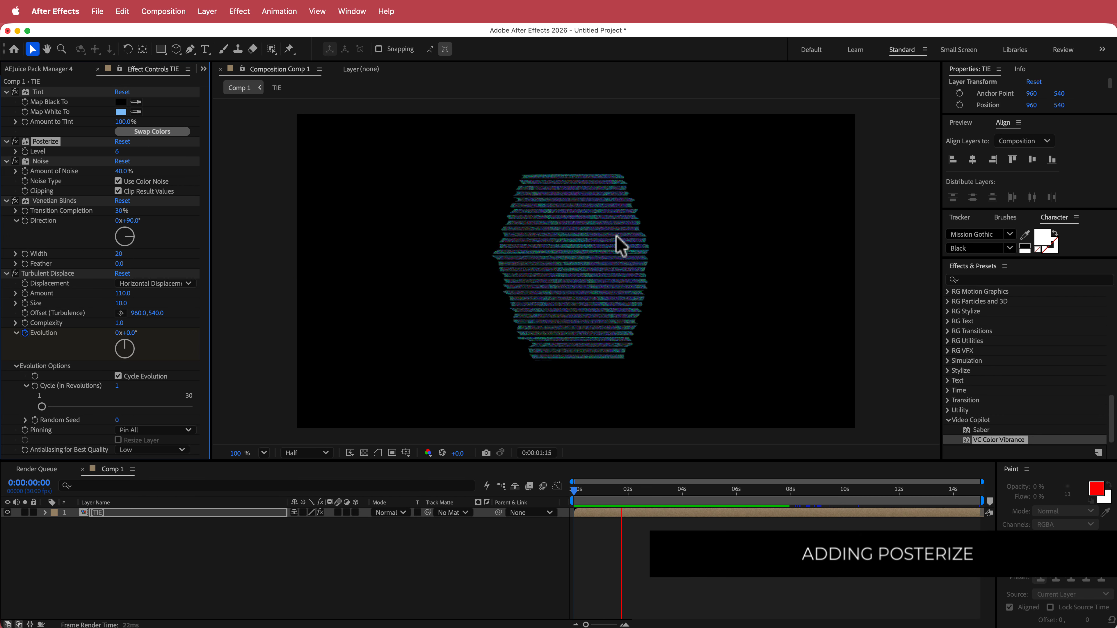
pyautogui.click(15, 141)
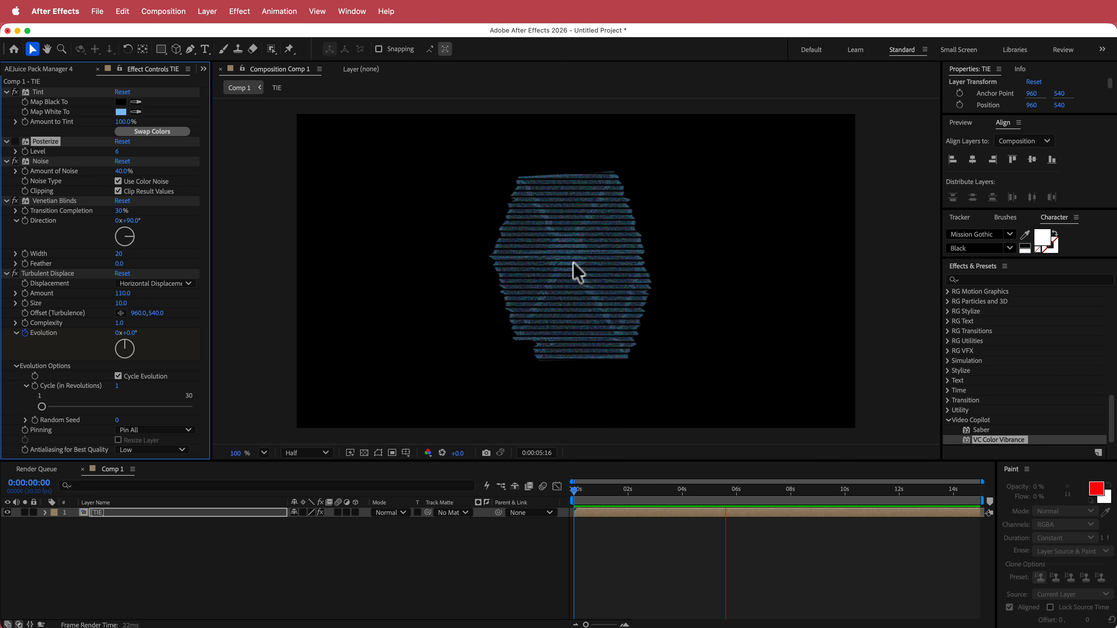
pyautogui.click(15, 141)
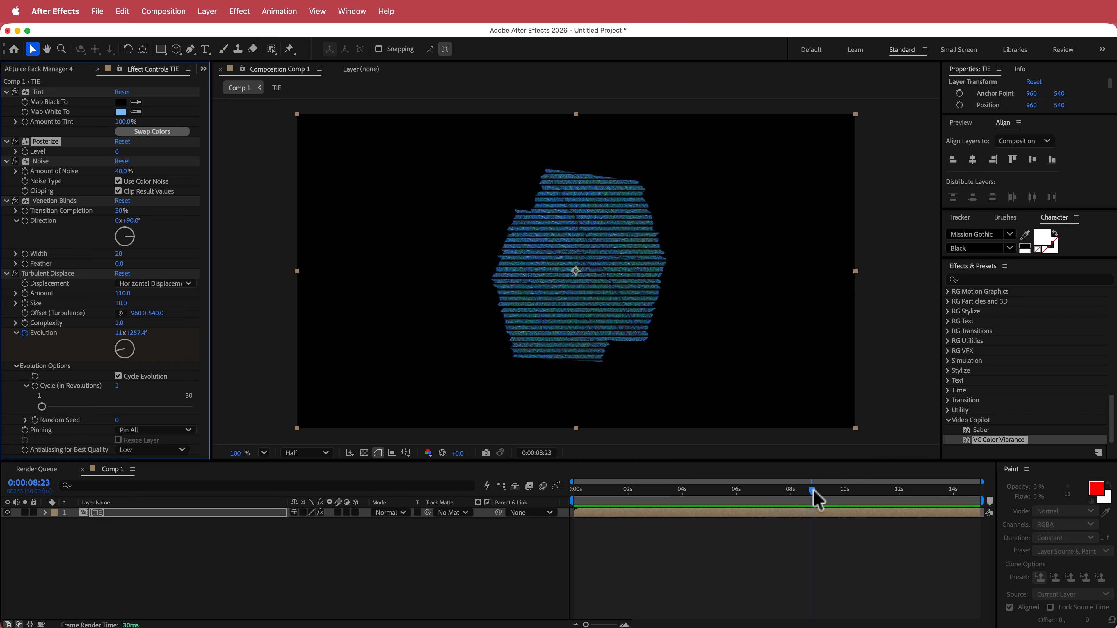
pyautogui.press('space')
pyautogui.moveTo(675, 495); pyautogui.dragTo(537, 493)
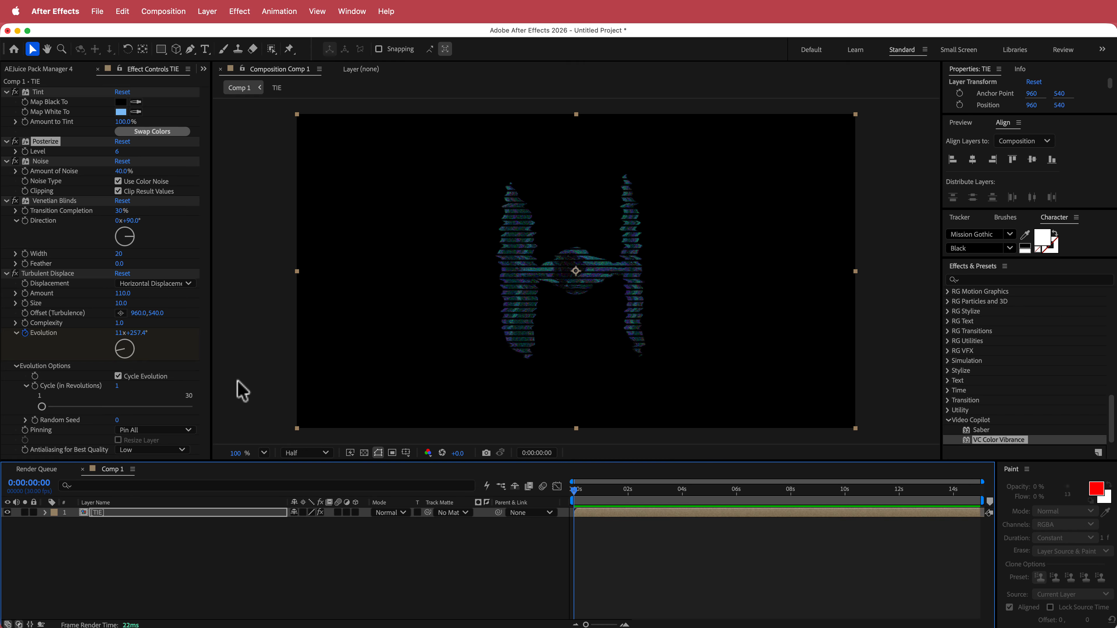
# Apply the CC Light Sweep effect to the TIE layer and place it between Tint and Posterize
pyautogui.hotkey('ctrl', 'space')
pyautogui.write('cc')
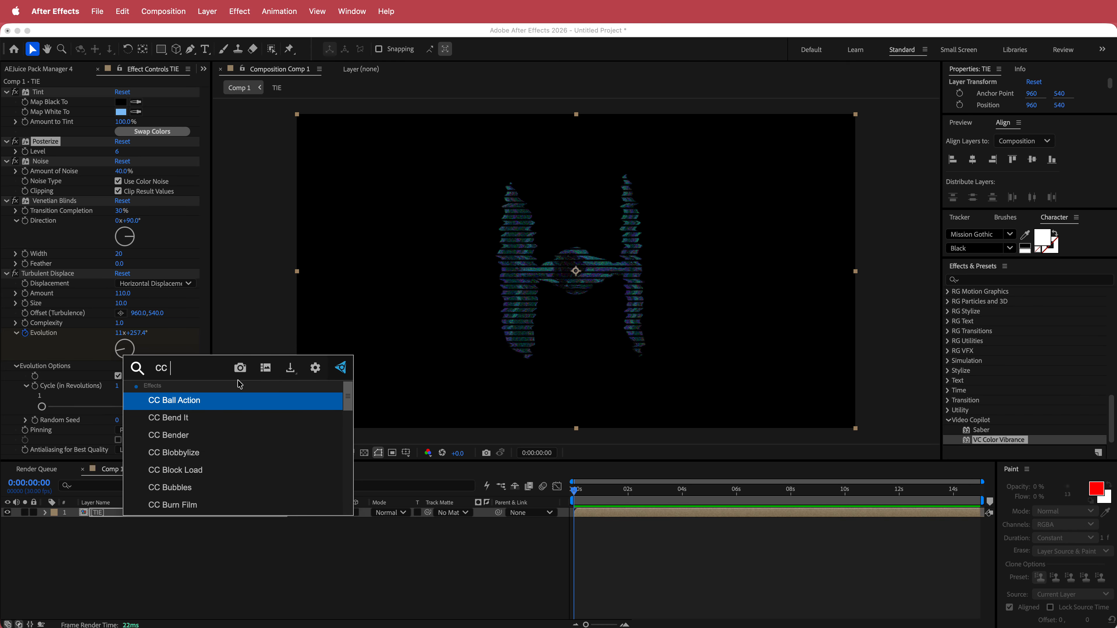
pyautogui.write(' ligh')
pyautogui.press('Down')
pyautogui.press('Down')
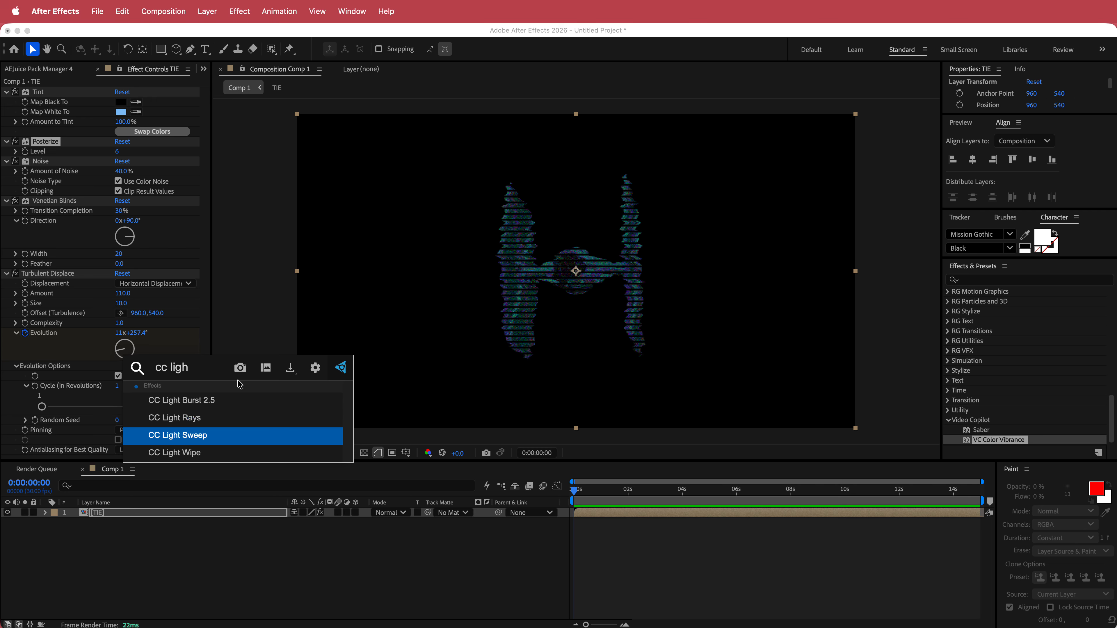
pyautogui.press('Return')
pyautogui.moveTo(46, 346); pyautogui.dragTo(60, 141)
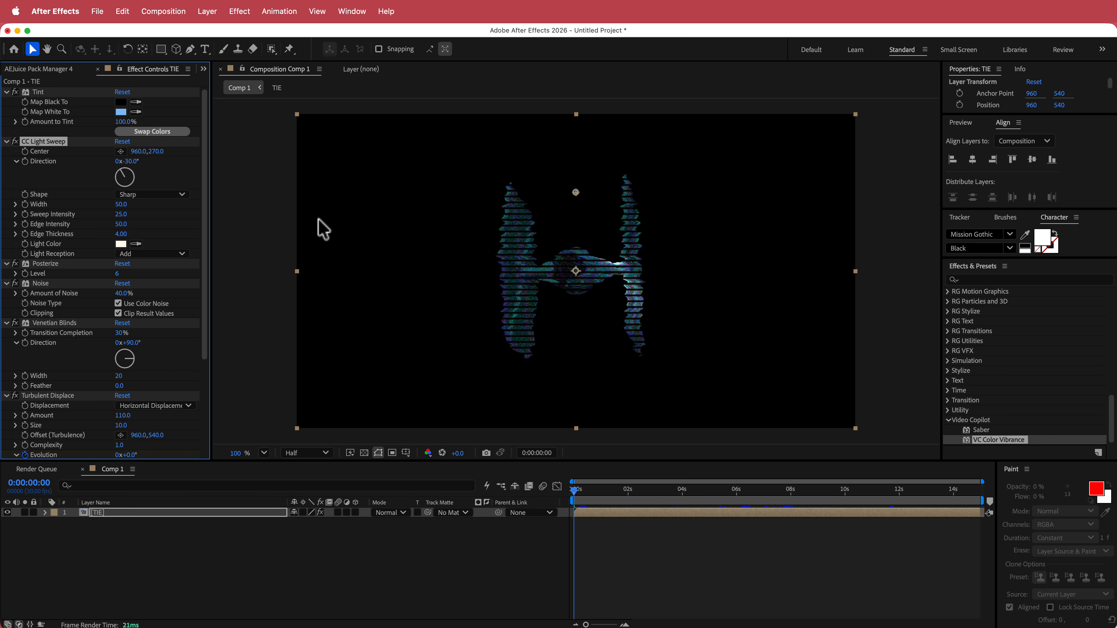
# Move CC Light Sweep's Center to about 988, 128, and set its Width to 20 and Direction to 90°
pyautogui.moveTo(576, 192); pyautogui.dragTo(584, 143)
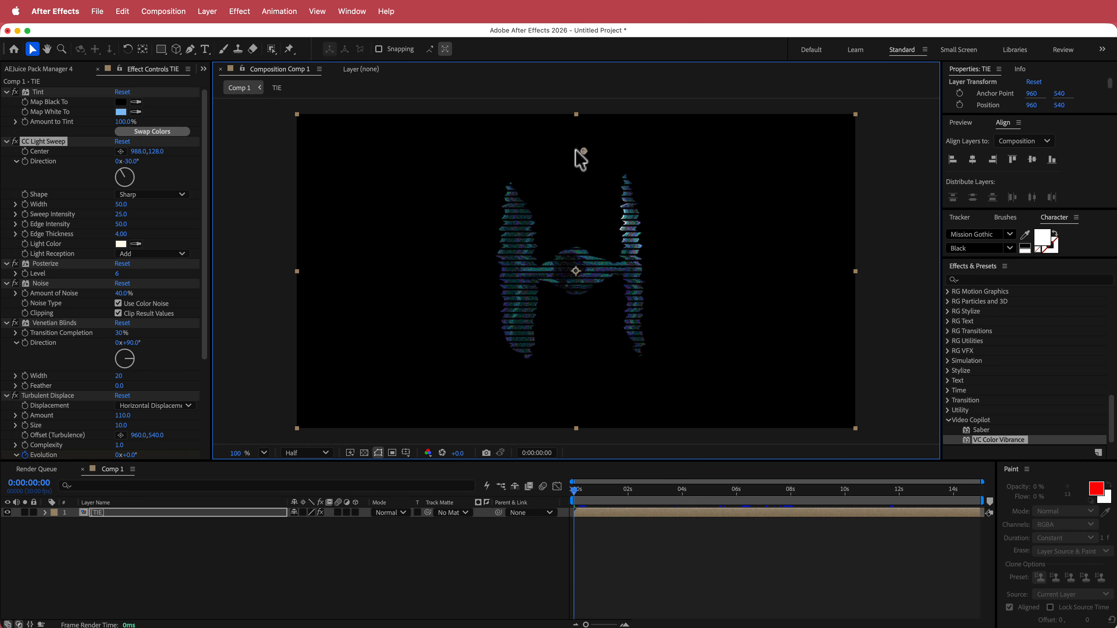
pyautogui.click(121, 204)
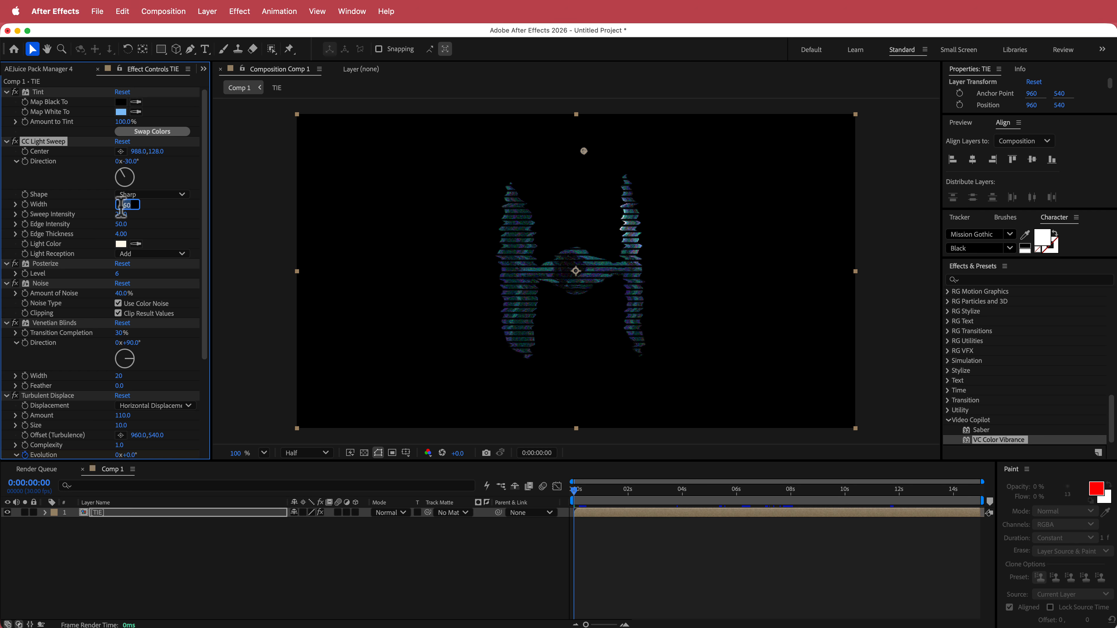
pyautogui.press('Return')
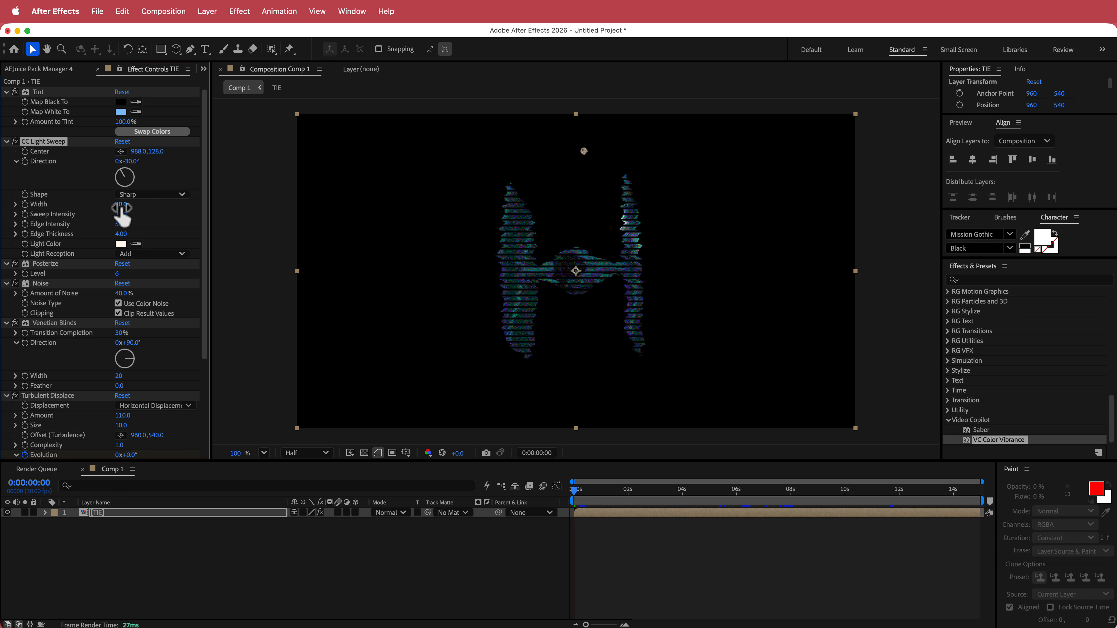
pyautogui.click(134, 162)
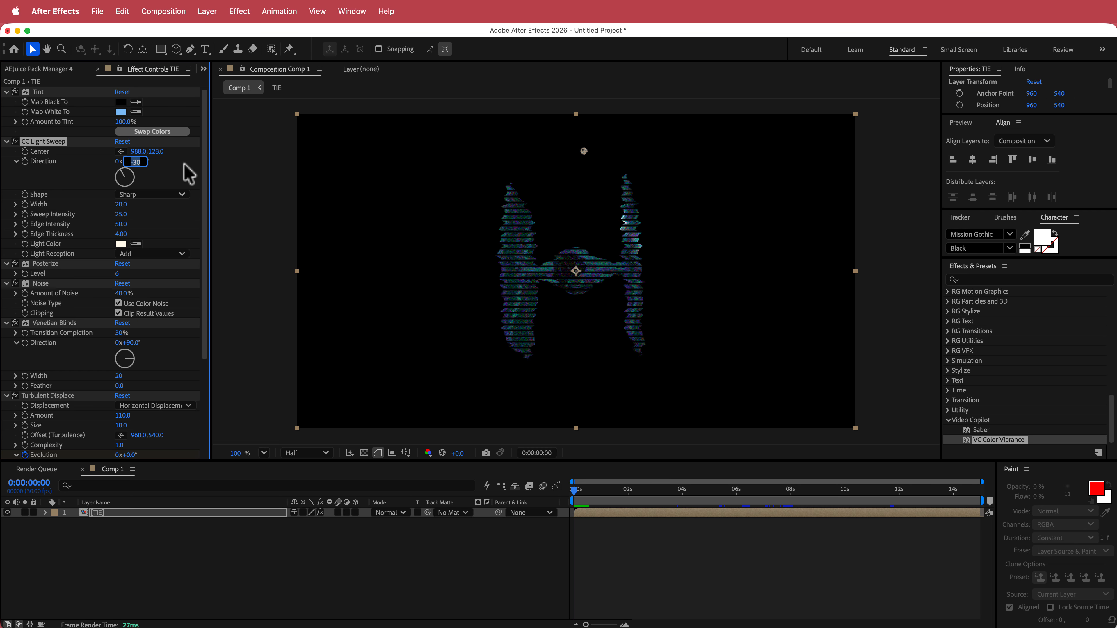
pyautogui.press('Return')
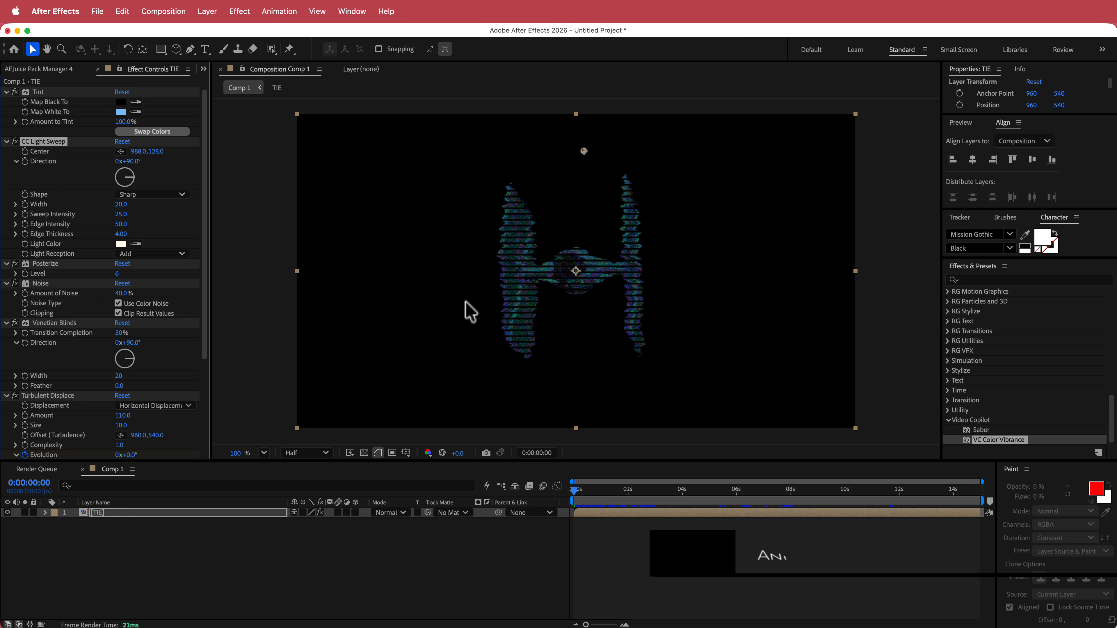
# Place CC Light Sweep's Center at 984, 180 above the ship and start a Center keyframe on the first frame
pyautogui.moveTo(584, 151)
pyautogui.mouseDown()
pyautogui.moveTo(586, 382)
pyautogui.moveTo(582, 168)
pyautogui.mouseUp()
pyautogui.rightClick(583, 364)
pyautogui.click(566, 366)
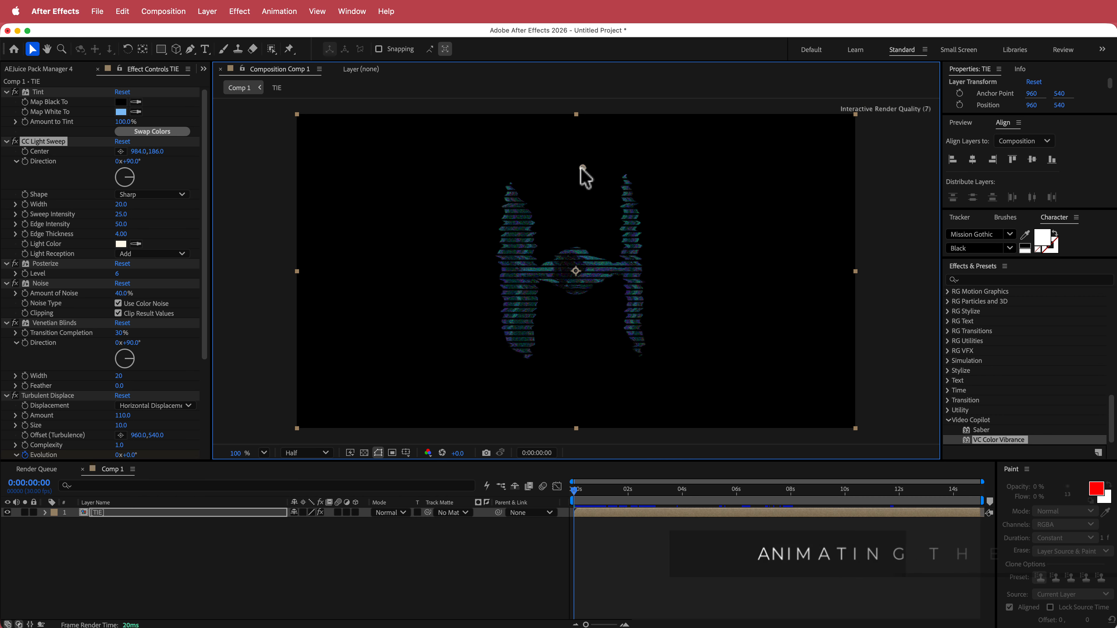
pyautogui.moveTo(154, 151)
pyautogui.mouseDown()
pyautogui.moveTo(176, 153)
pyautogui.moveTo(154, 152)
pyautogui.mouseUp()
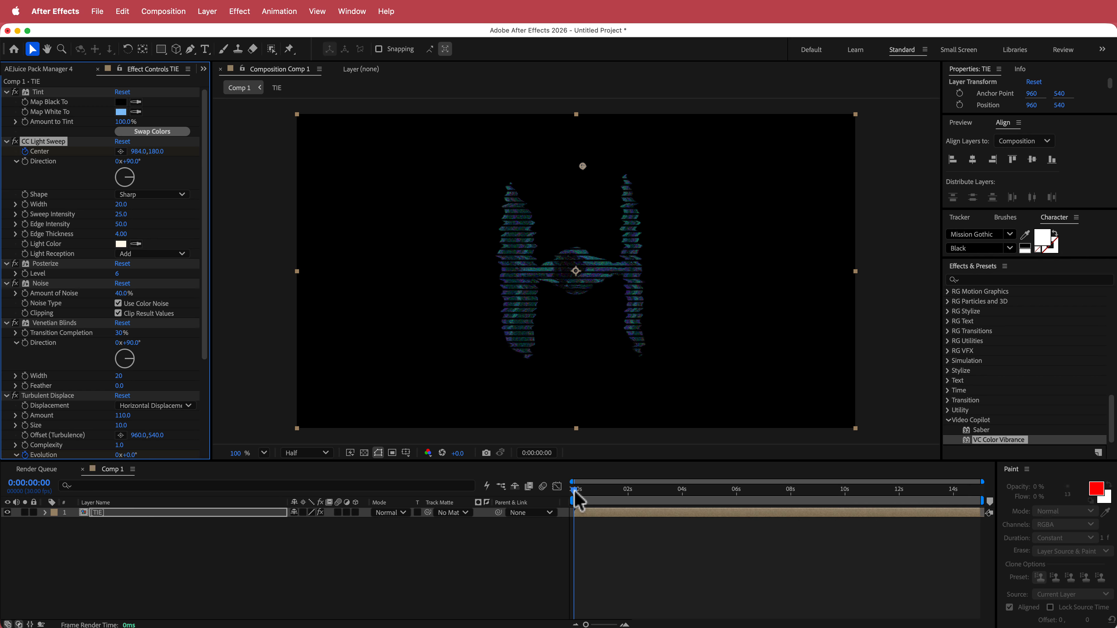
# Keyframe CC Light Sweep's Center at 984, 925 at 0:00:02:01, and preview the sweep from the first frame
pyautogui.moveTo(575, 491); pyautogui.dragTo(629, 489)
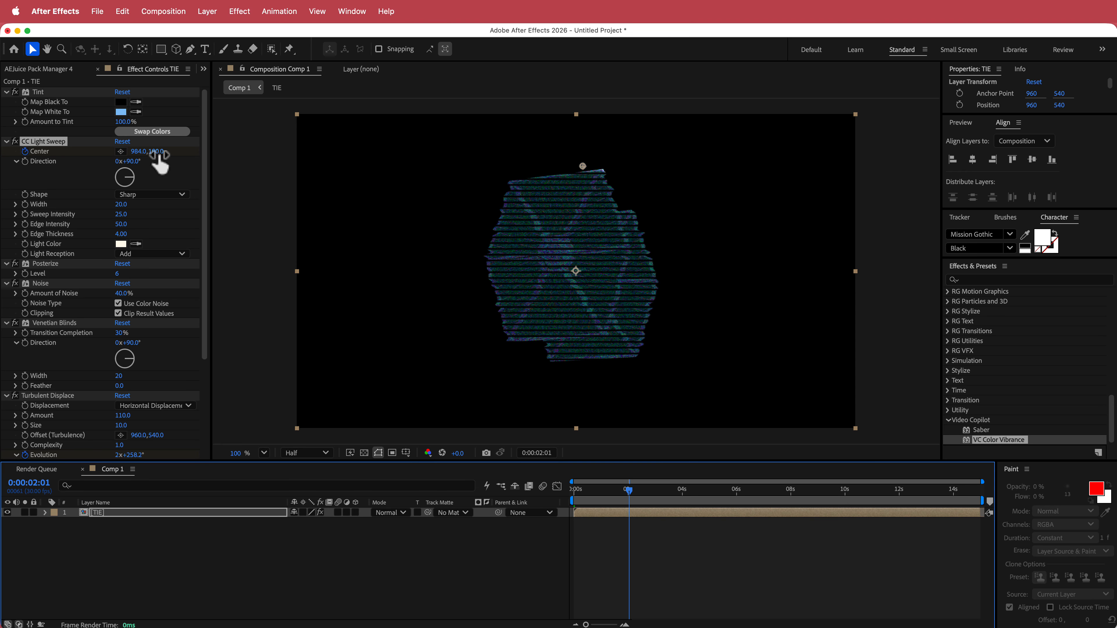
pyautogui.moveTo(156, 153); pyautogui.dragTo(533, 193)
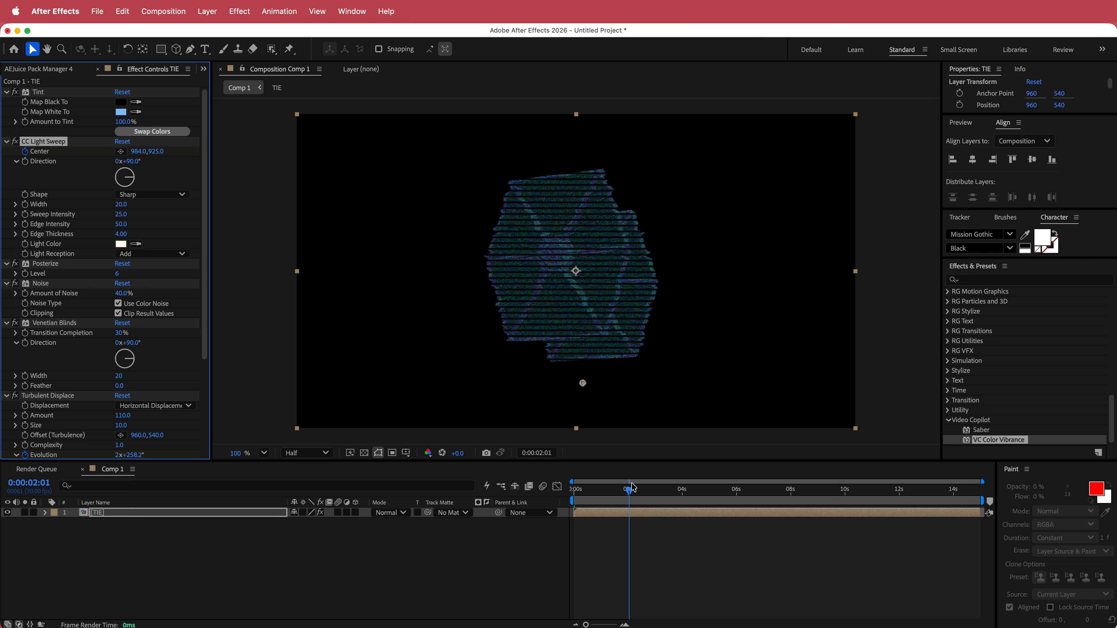
pyautogui.press('u')
pyautogui.moveTo(628, 492); pyautogui.dragTo(557, 491)
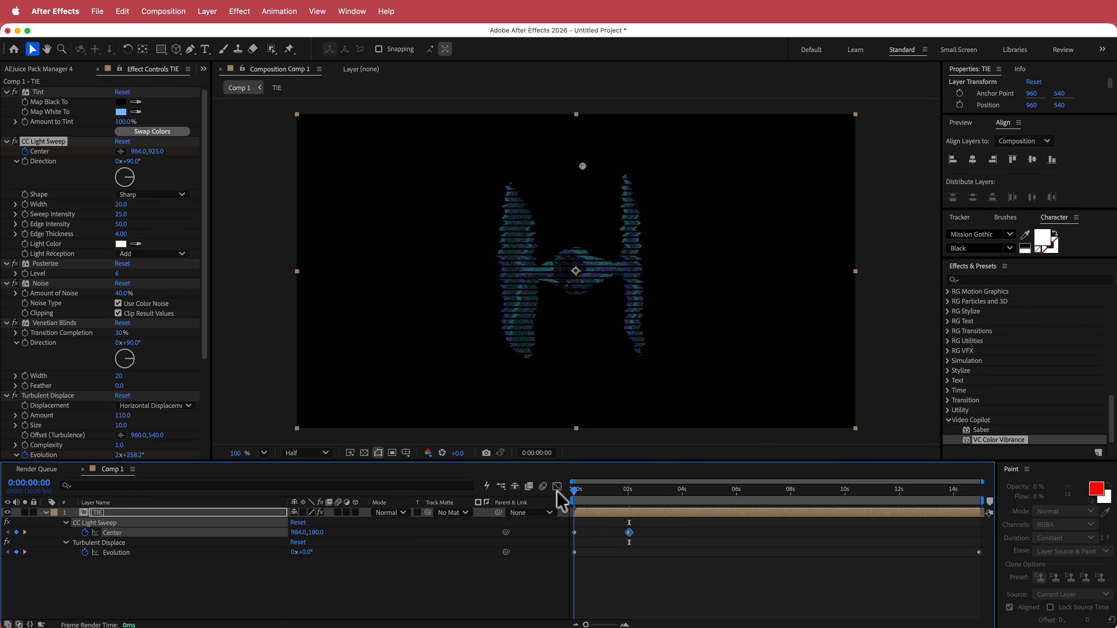
pyautogui.press('space')
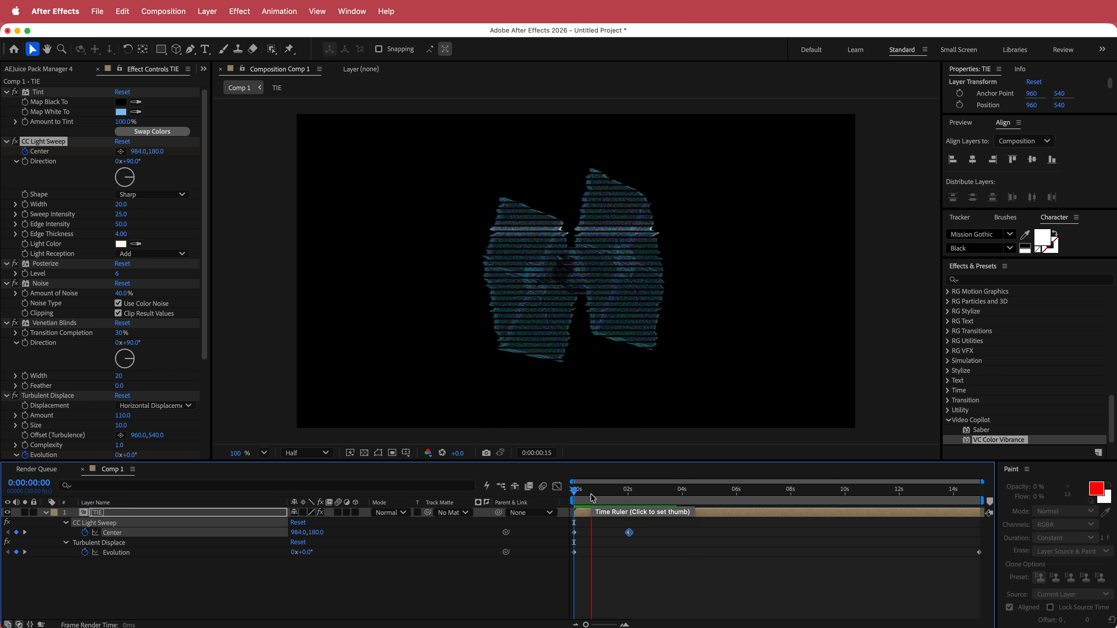
pyautogui.press('space')
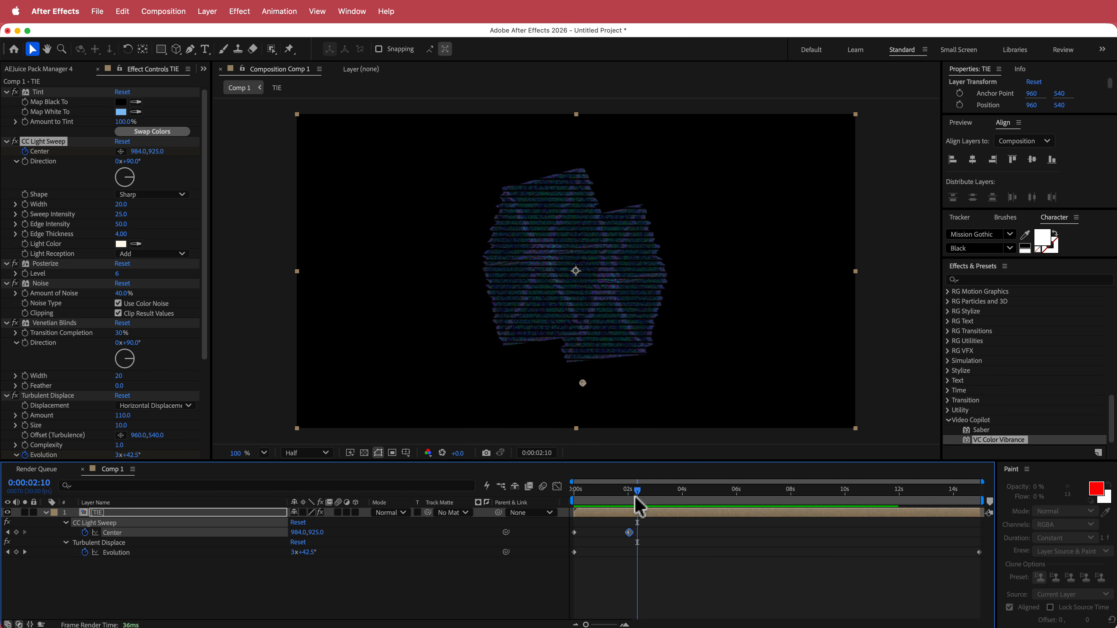
# Loop the light sweep with the expression loopOut() on its Center property, and preview it from the first frame
pyautogui.moveTo(637, 493)
pyautogui.mouseDown()
pyautogui.moveTo(581, 494)
pyautogui.moveTo(629, 491)
pyautogui.mouseUp()
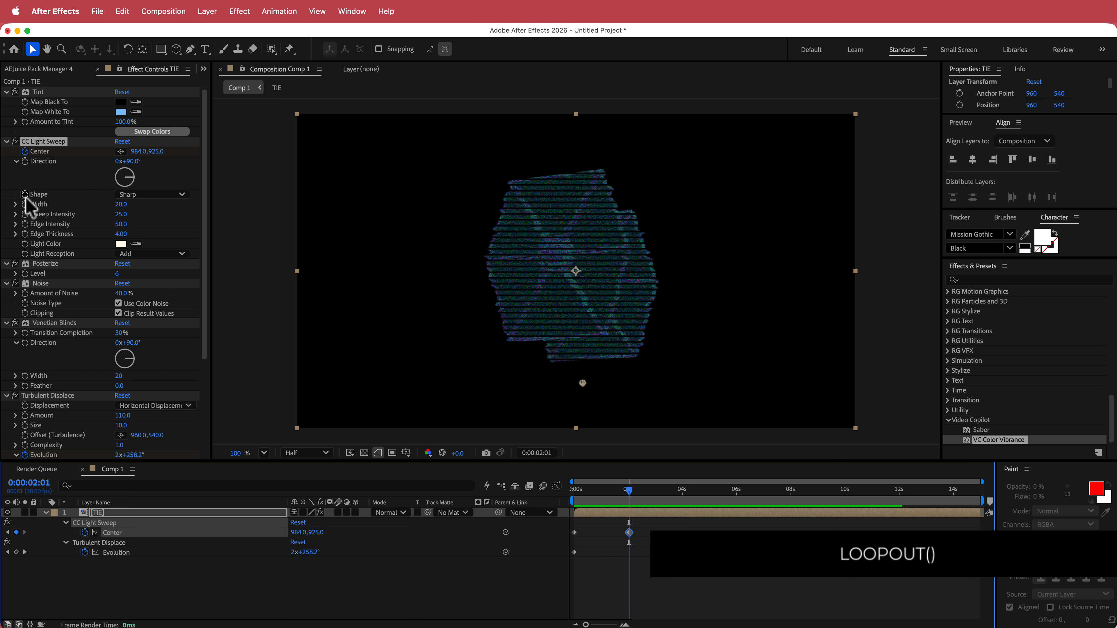
pyautogui.keyDown('alt'); pyautogui.click(25, 151); pyautogui.keyUp('alt')
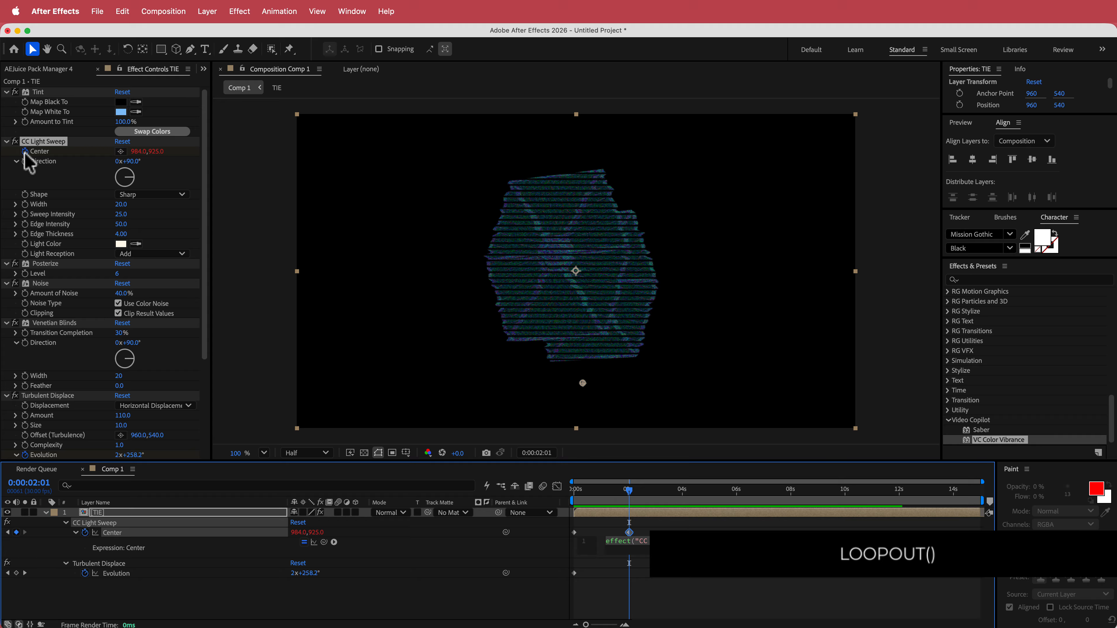
pyautogui.write('loopOut()')
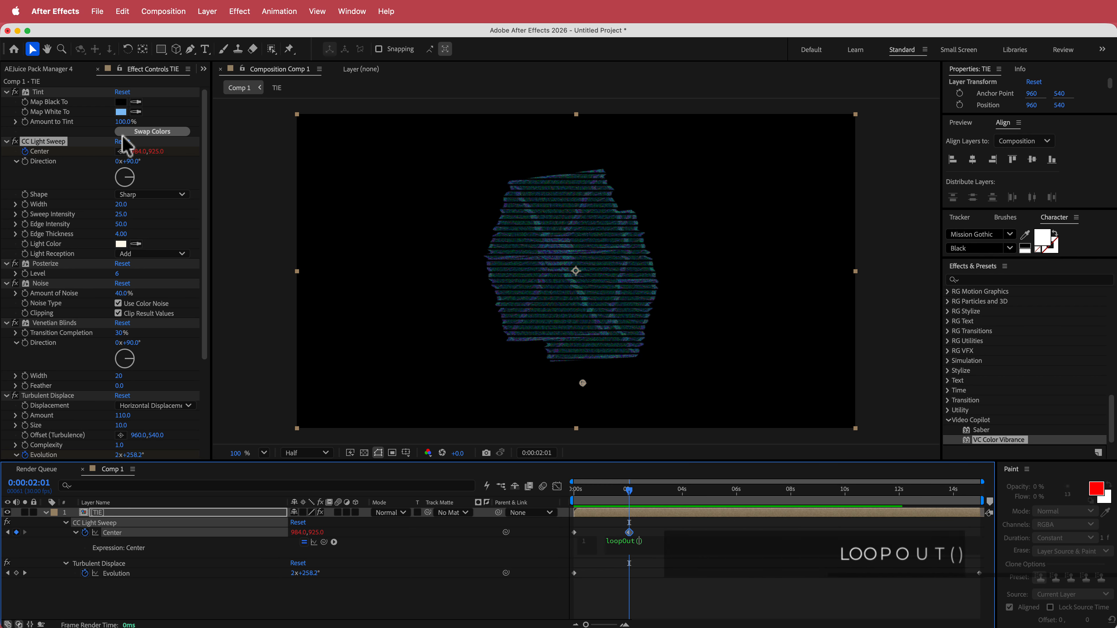
pyautogui.moveTo(629, 490); pyautogui.dragTo(571, 495)
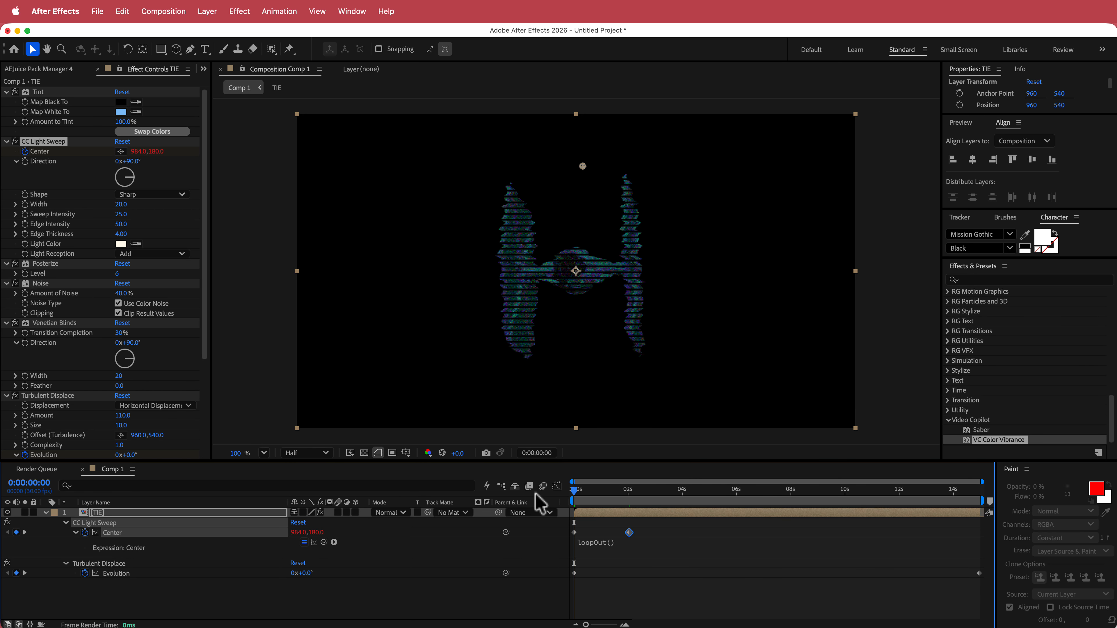
pyautogui.press('space')
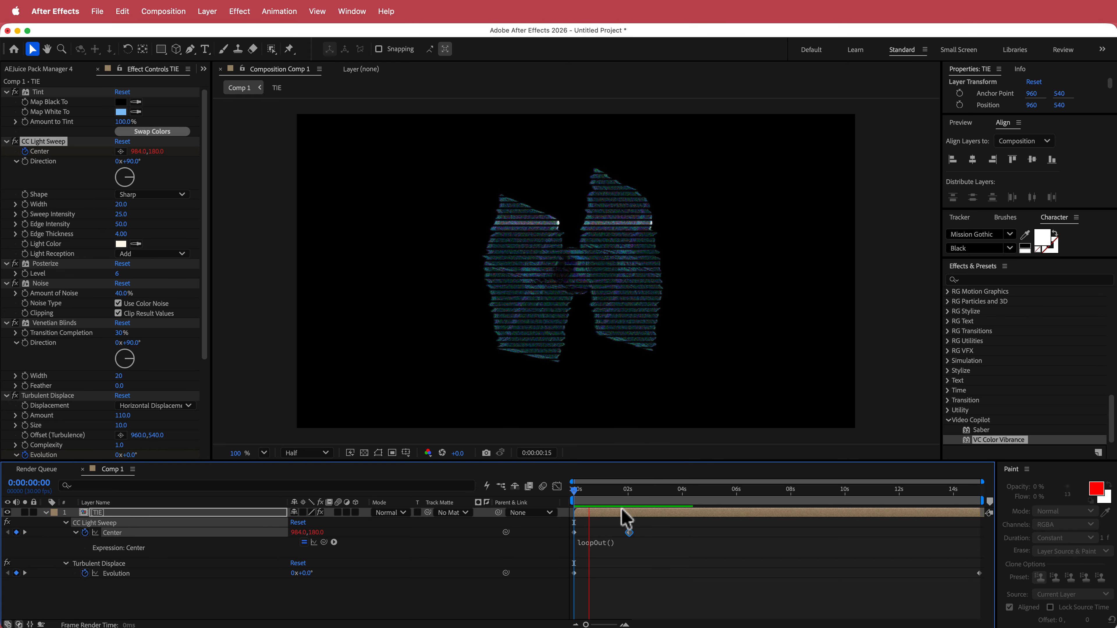
# Duplicate the TIE layer and remove every effect except Tint from the upper copy
pyautogui.click(46, 513)
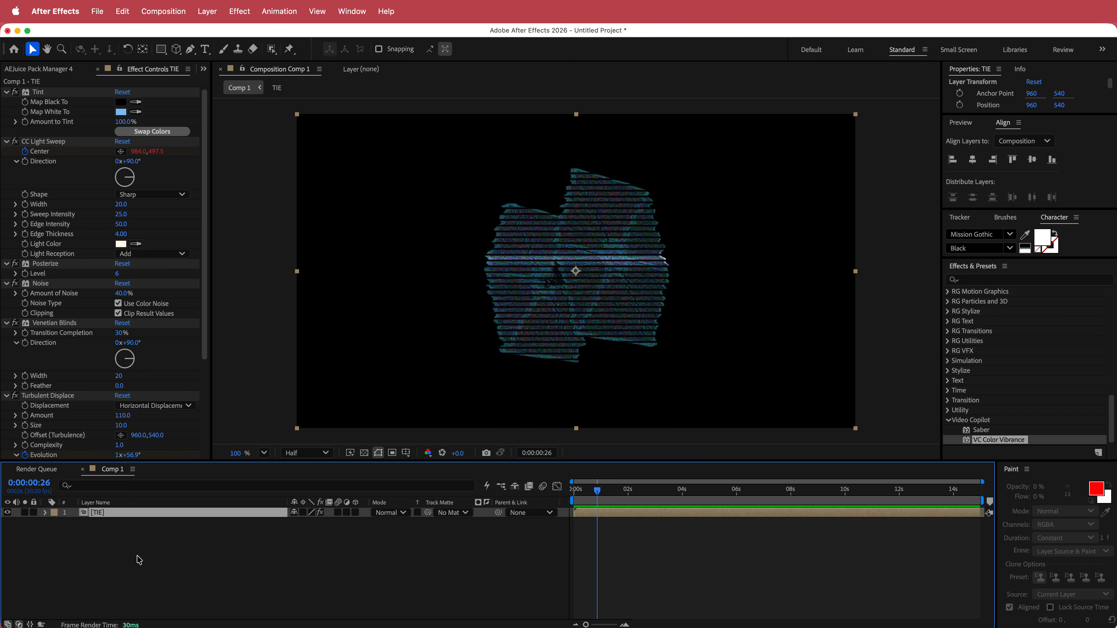
pyautogui.press('super+d')
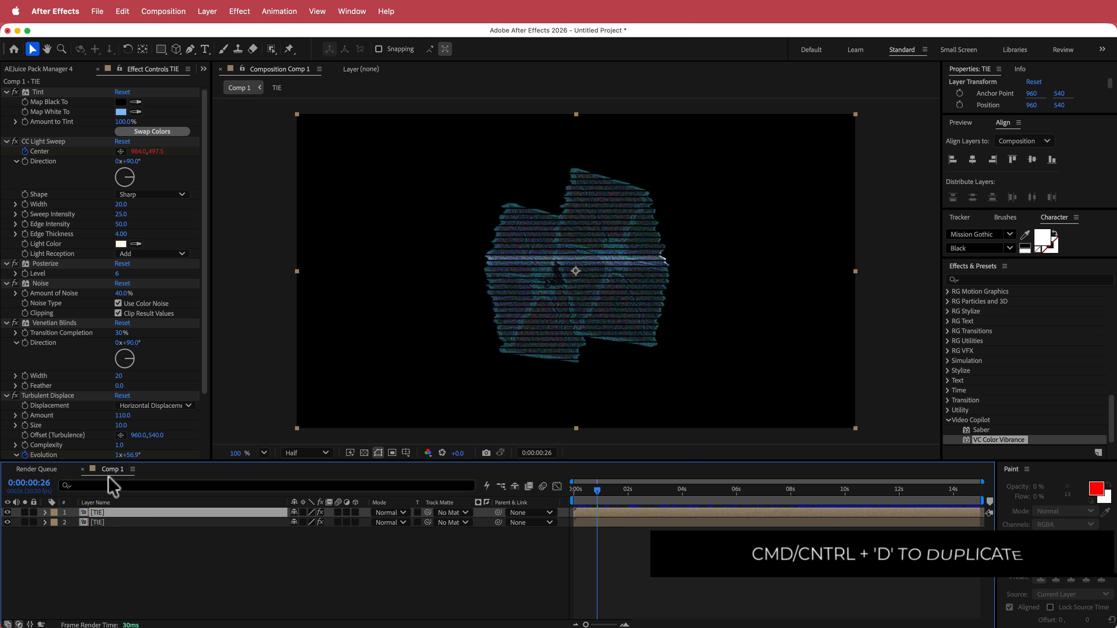
pyautogui.click(63, 143)
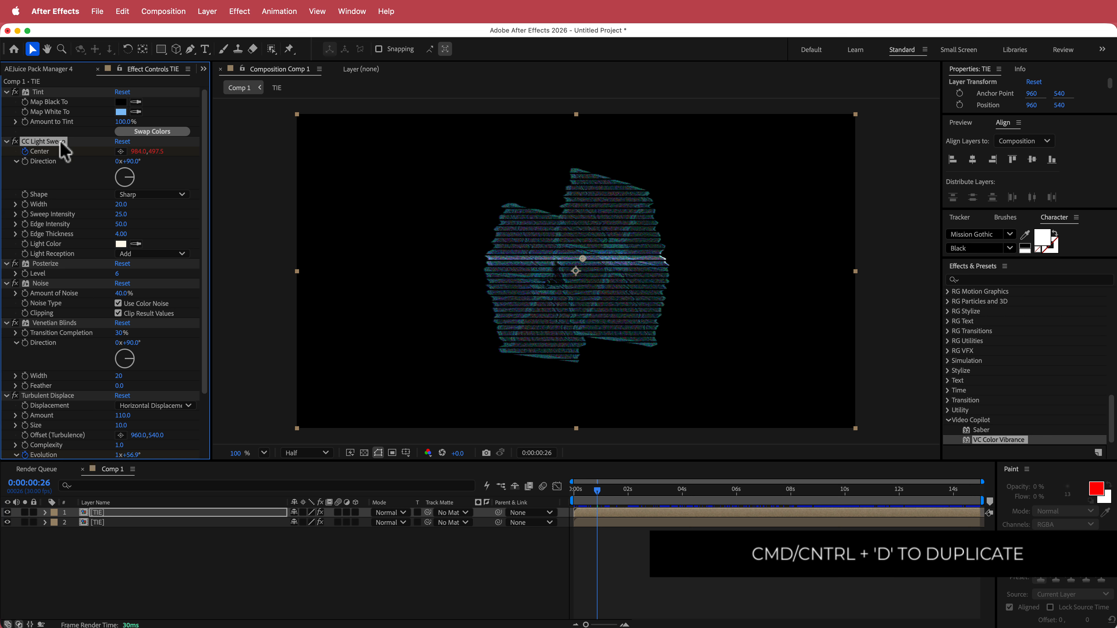
pyautogui.scroll(-3, 114, 314)
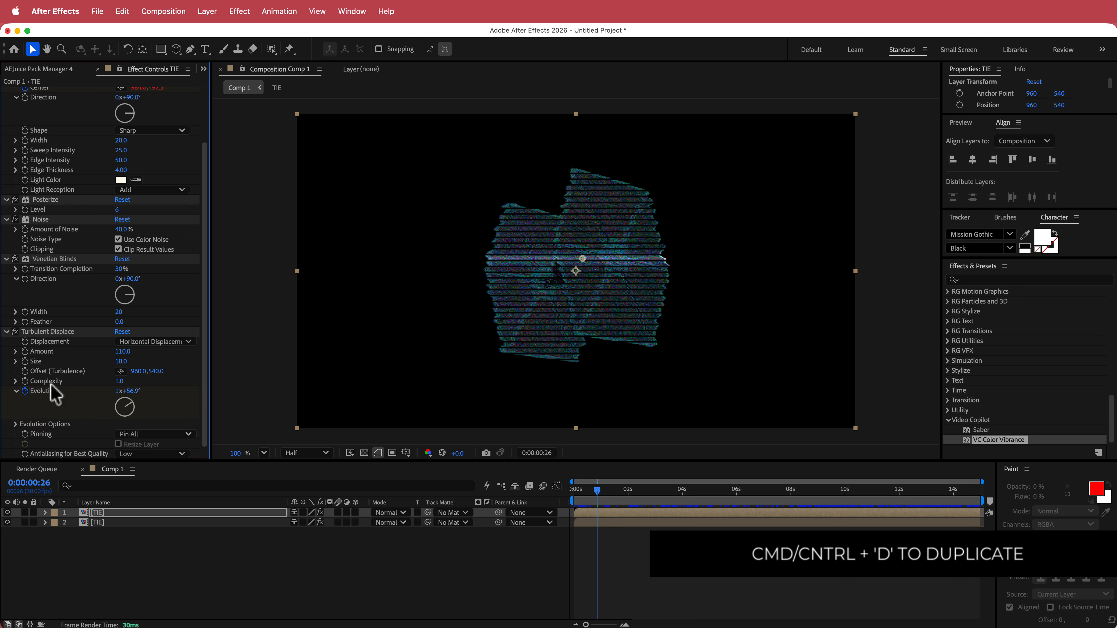
pyautogui.keyDown('shift'); pyautogui.click(48, 332); pyautogui.keyUp('shift')
pyautogui.press('Delete')
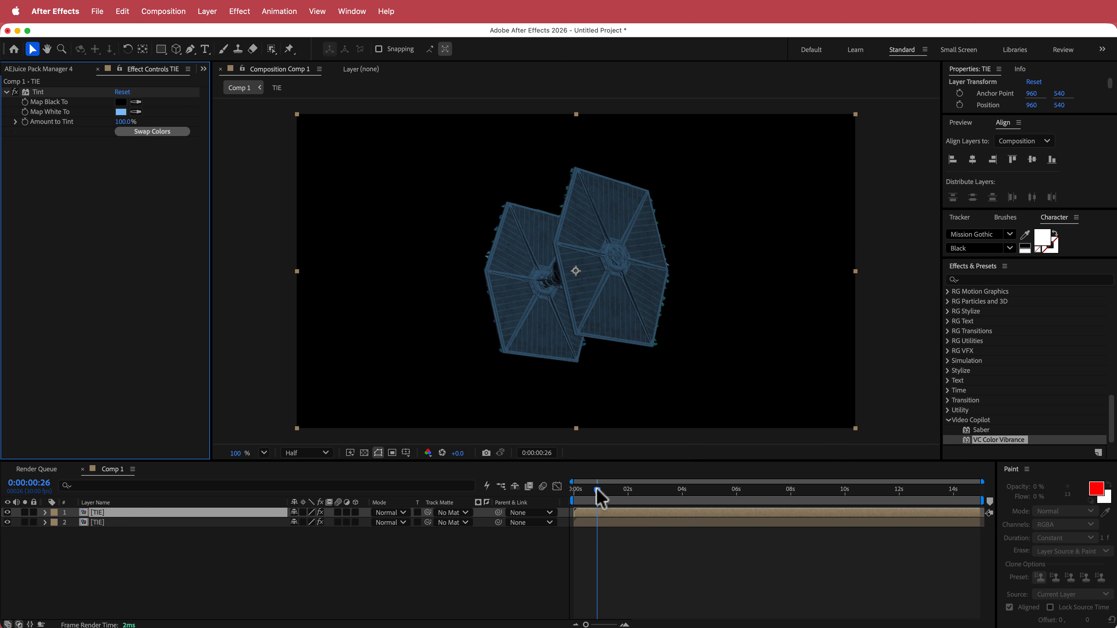
# Add Find Edges to the upper TIE layer, place it above Tint, and enable Invert
pyautogui.moveTo(598, 489); pyautogui.dragTo(558, 491)
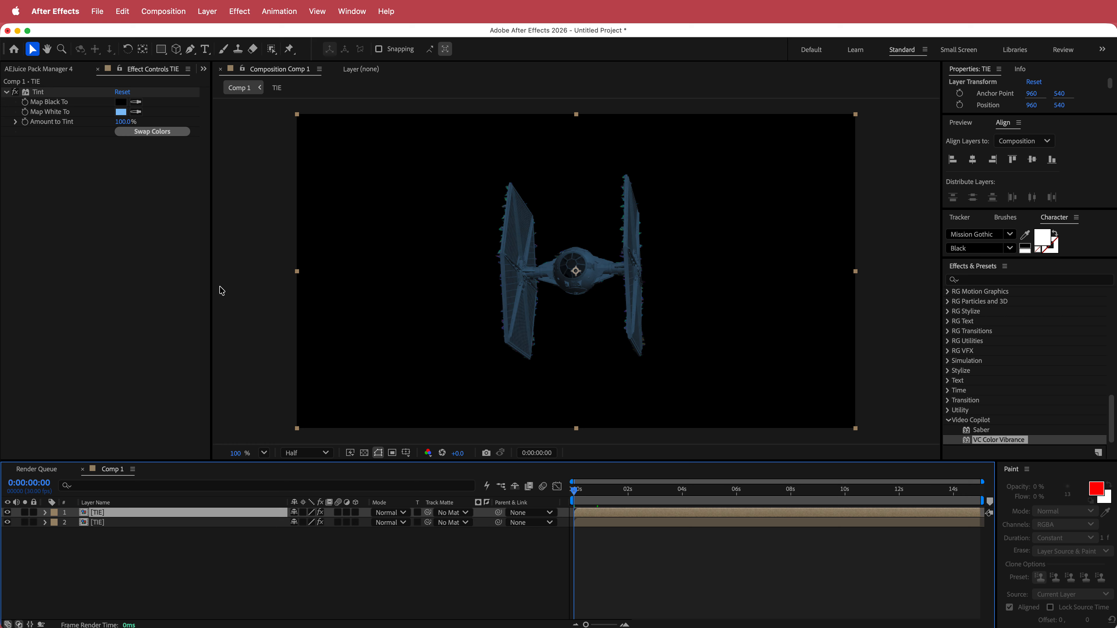
pyautogui.hotkey('ctrl', 'space')
pyautogui.write('find')
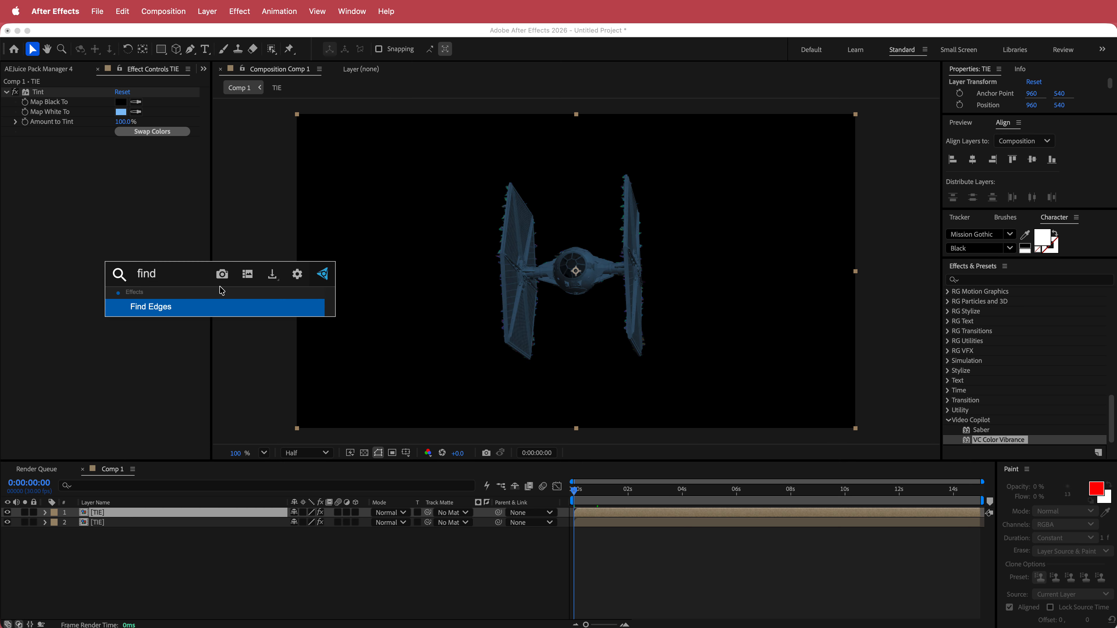
pyautogui.press('Return')
pyautogui.moveTo(53, 141); pyautogui.dragTo(48, 94)
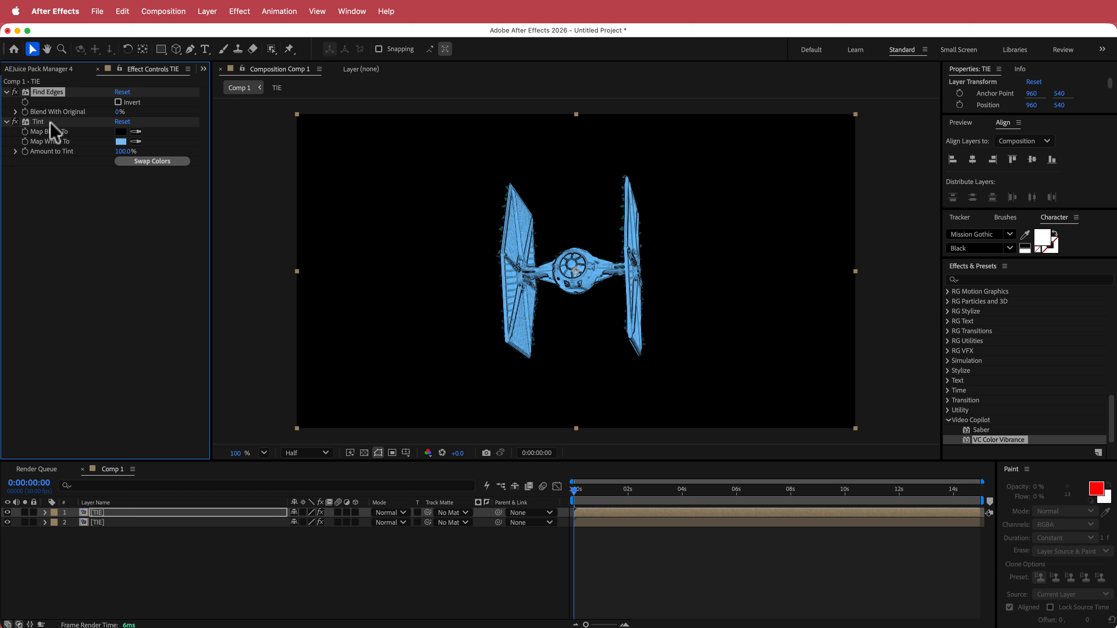
pyautogui.click(118, 102)
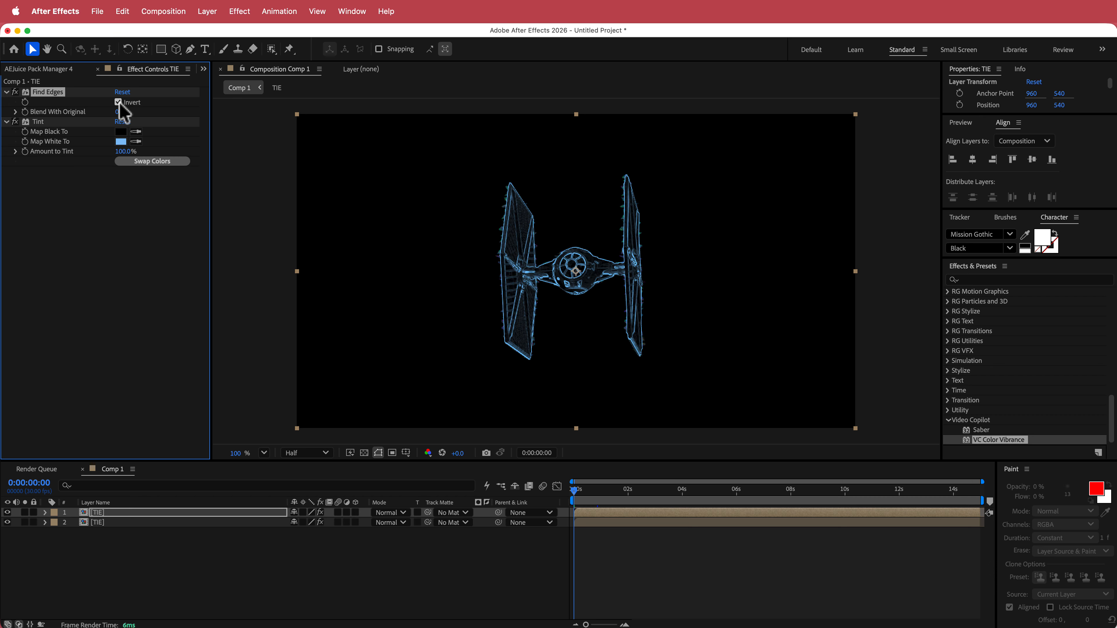
pyautogui.moveTo(576, 491)
pyautogui.mouseDown()
pyautogui.moveTo(909, 494)
pyautogui.moveTo(571, 496)
pyautogui.mouseUp()
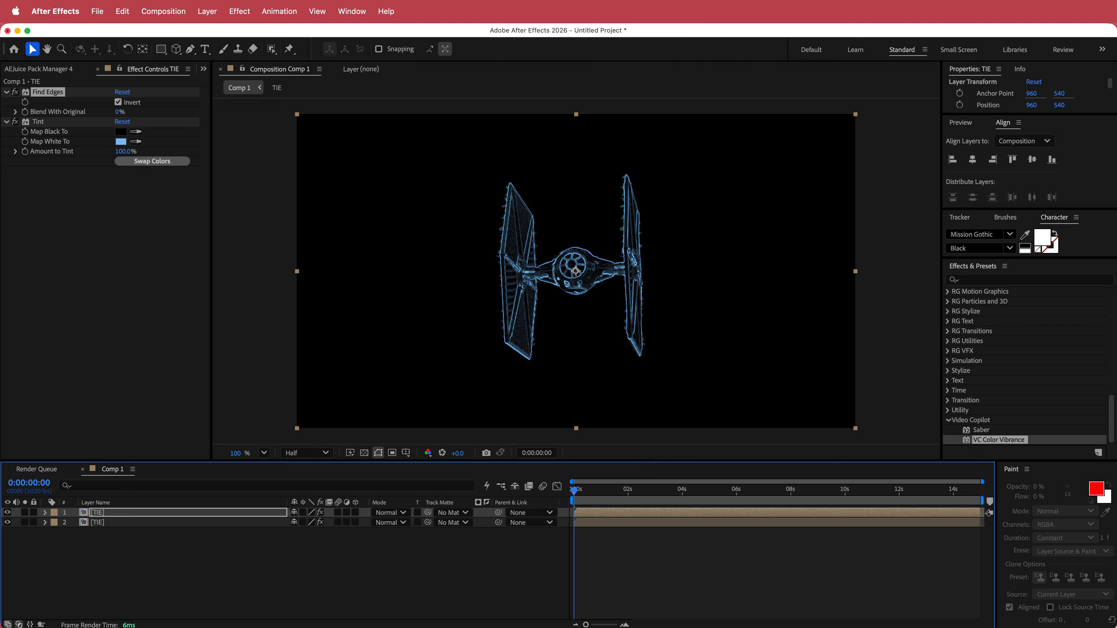
# Copy the blue #2196F3 from Color Hunt and apply it as Tint's Map White To color on the upper TIE layer
pyautogui.press('super+Tab')
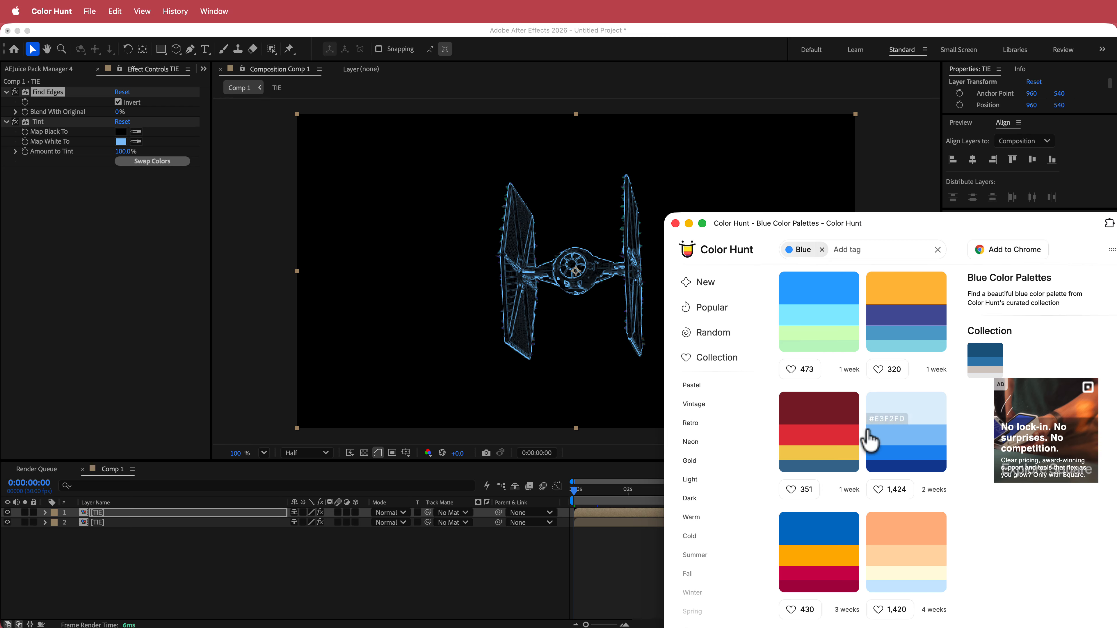
pyautogui.click(880, 454)
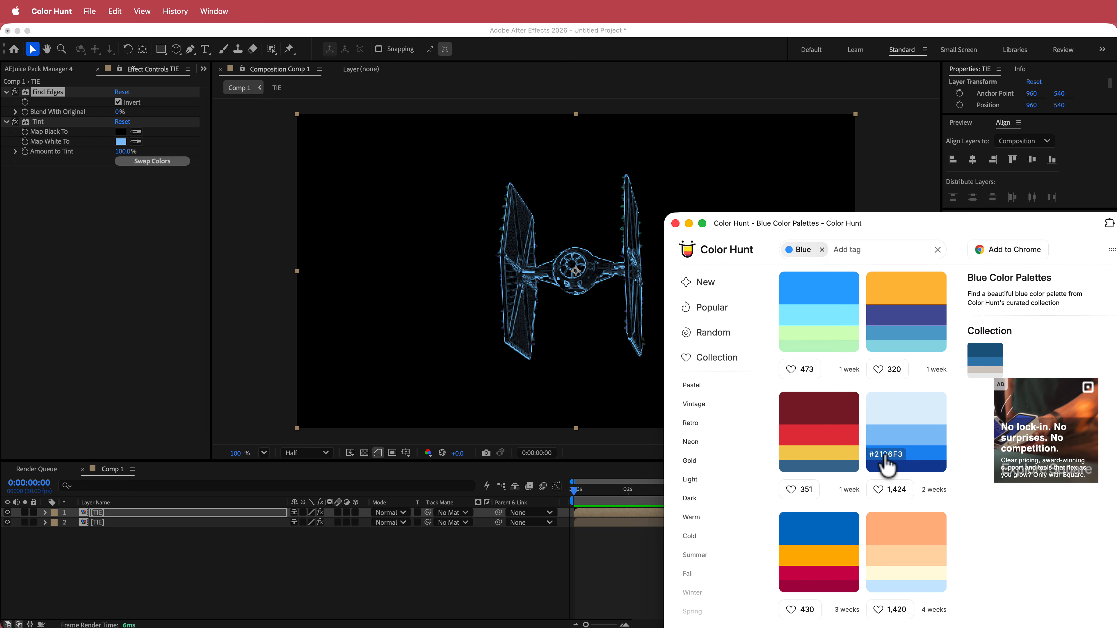
pyautogui.click(257, 297)
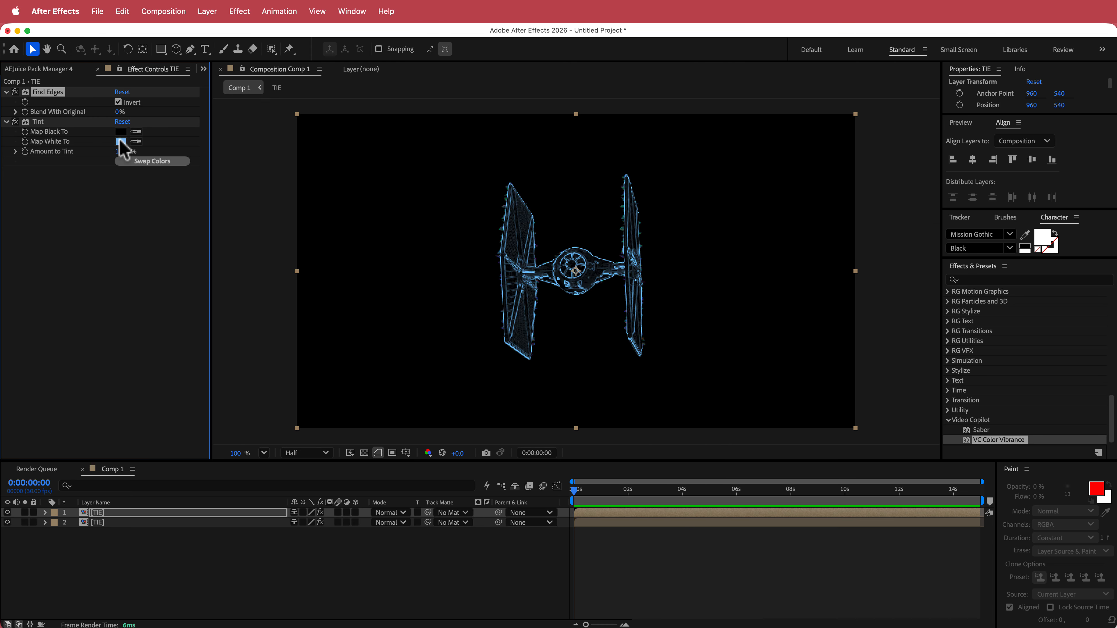
pyautogui.click(121, 141)
pyautogui.press('super+v')
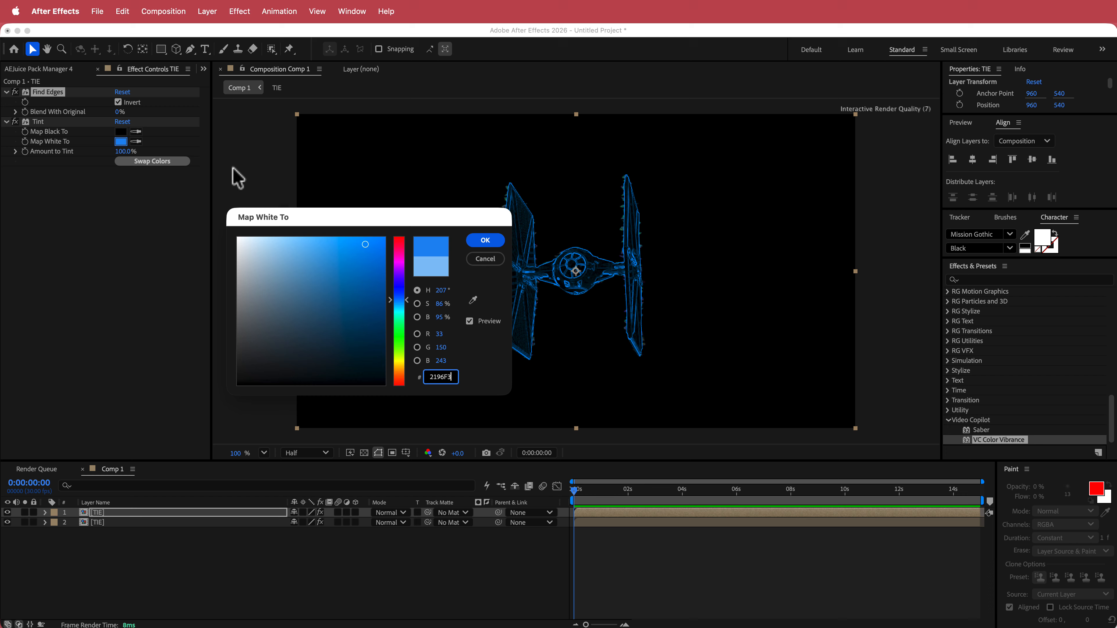
pyautogui.click(485, 240)
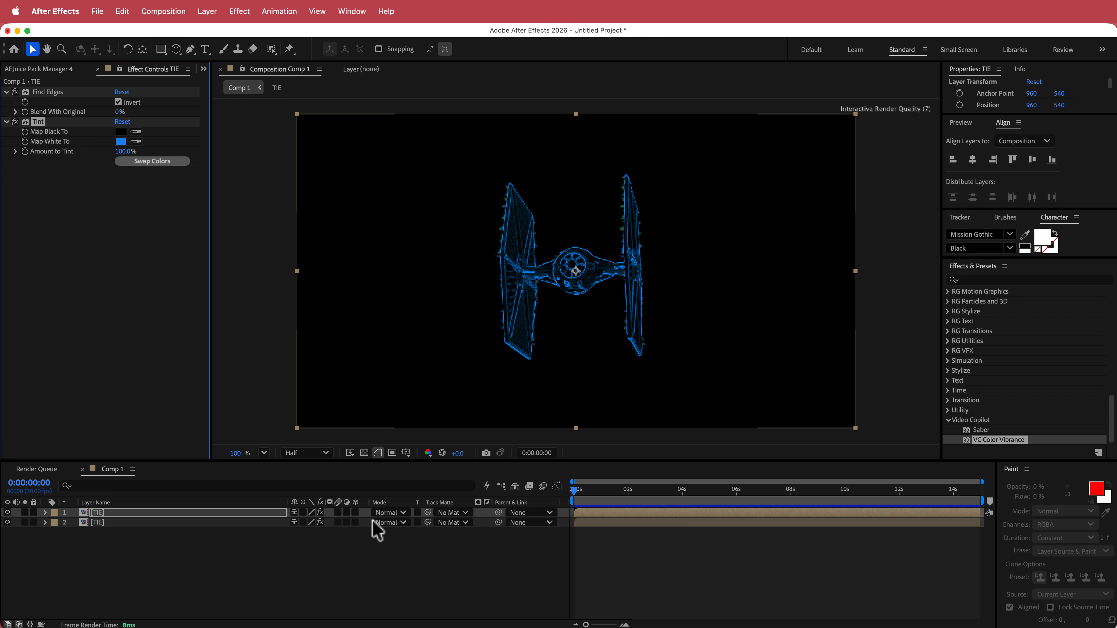
# Set the upper TIE layer's blending mode to Add and scrub through the opening frames to check the look
pyautogui.click(388, 522)
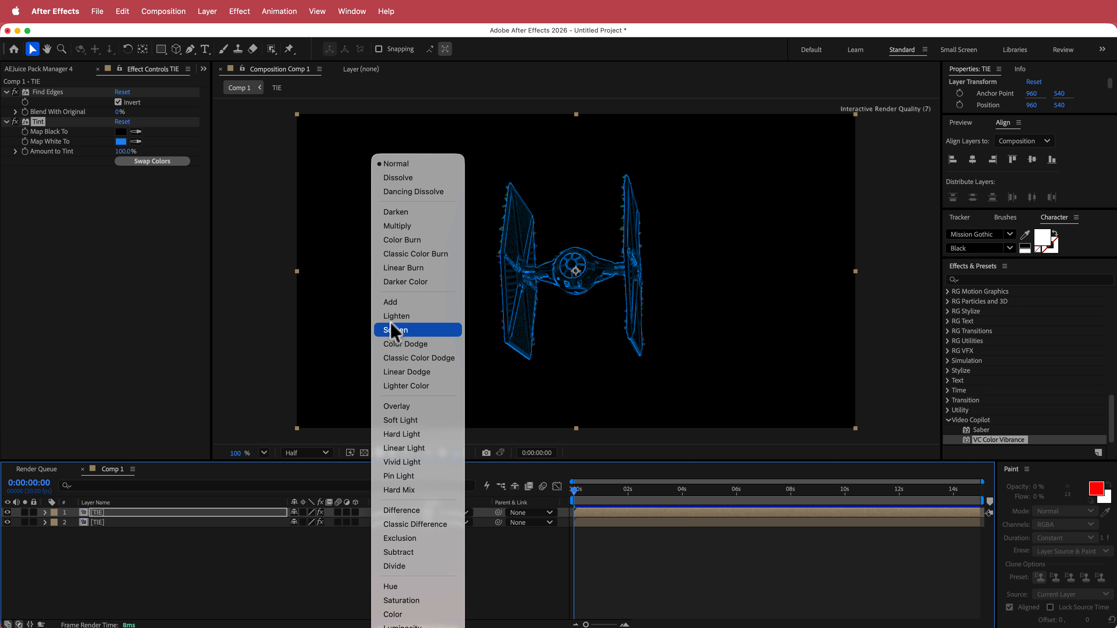
pyautogui.click(392, 303)
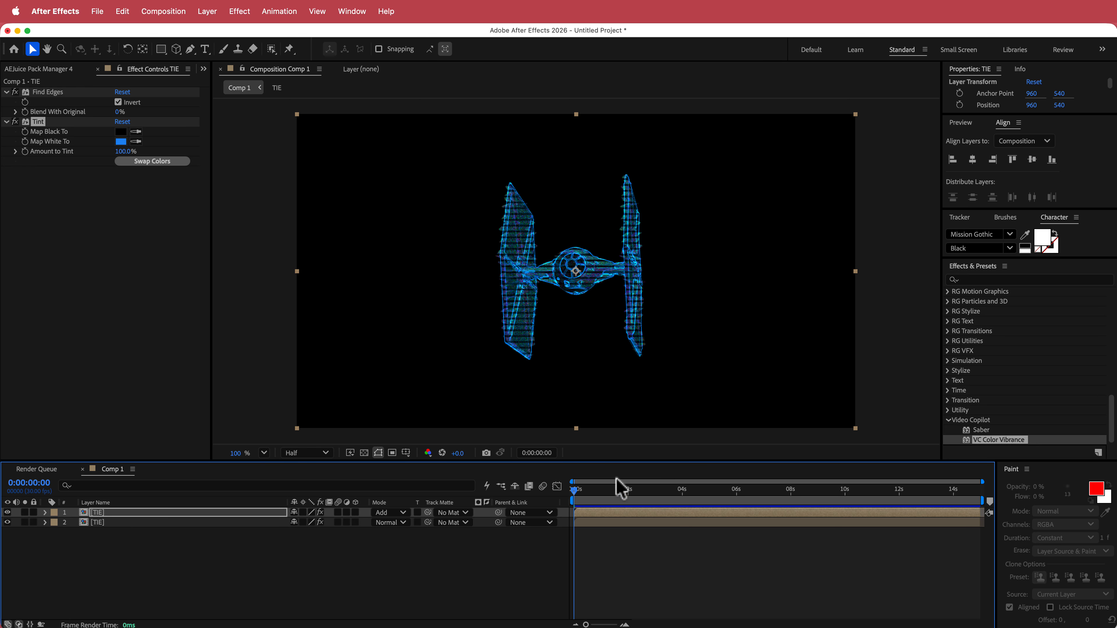
pyautogui.moveTo(581, 494); pyautogui.dragTo(611, 495)
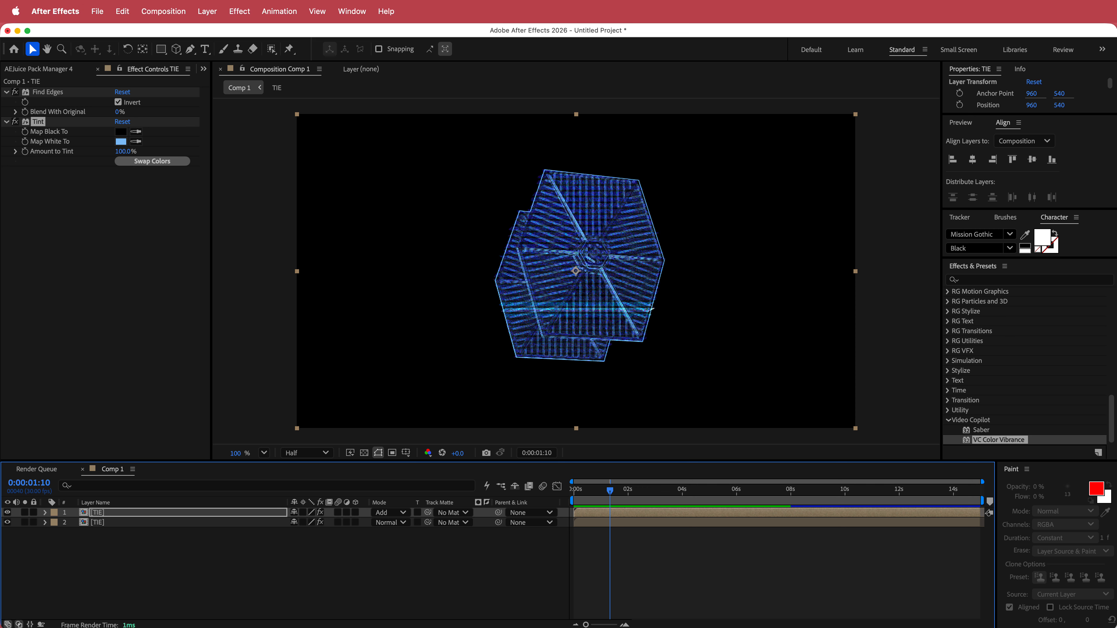
# Set the upper TIE layer's Tint Map White To color to 90CAF9 copied from Color Hunt, and preview the combined layers
pyautogui.press('super+Tab')
pyautogui.click(930, 457)
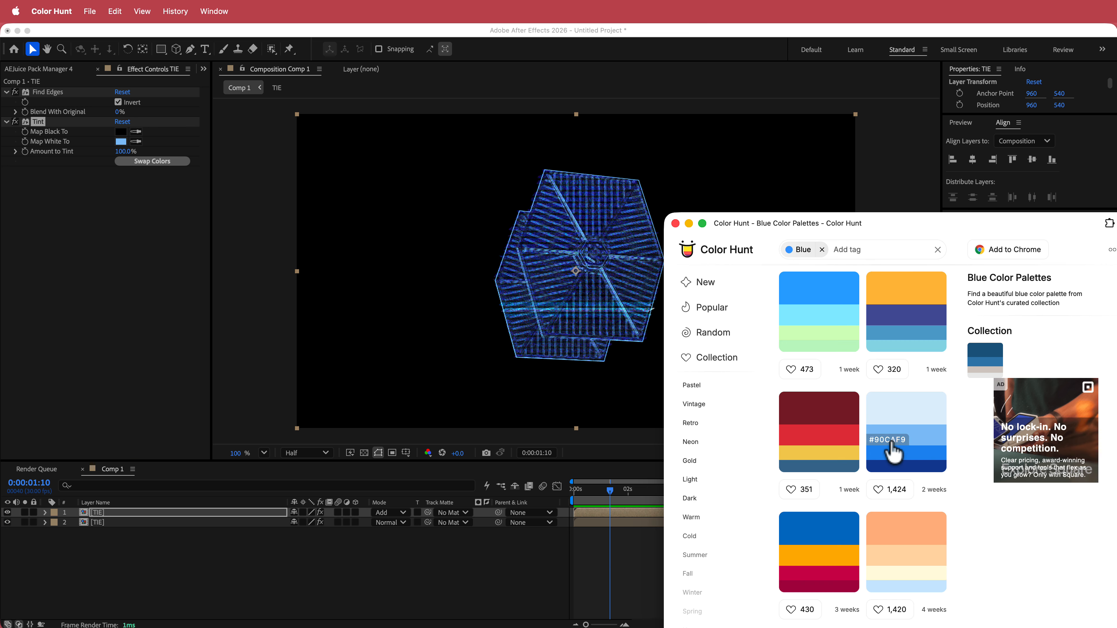
pyautogui.click(134, 271)
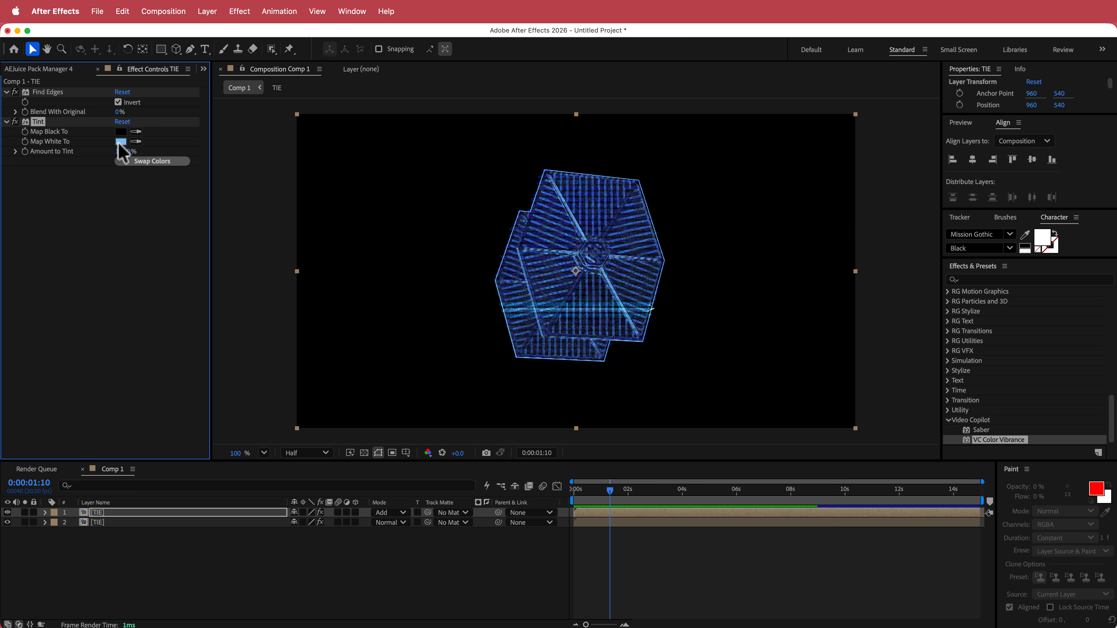
pyautogui.click(119, 142)
pyautogui.press('super+v')
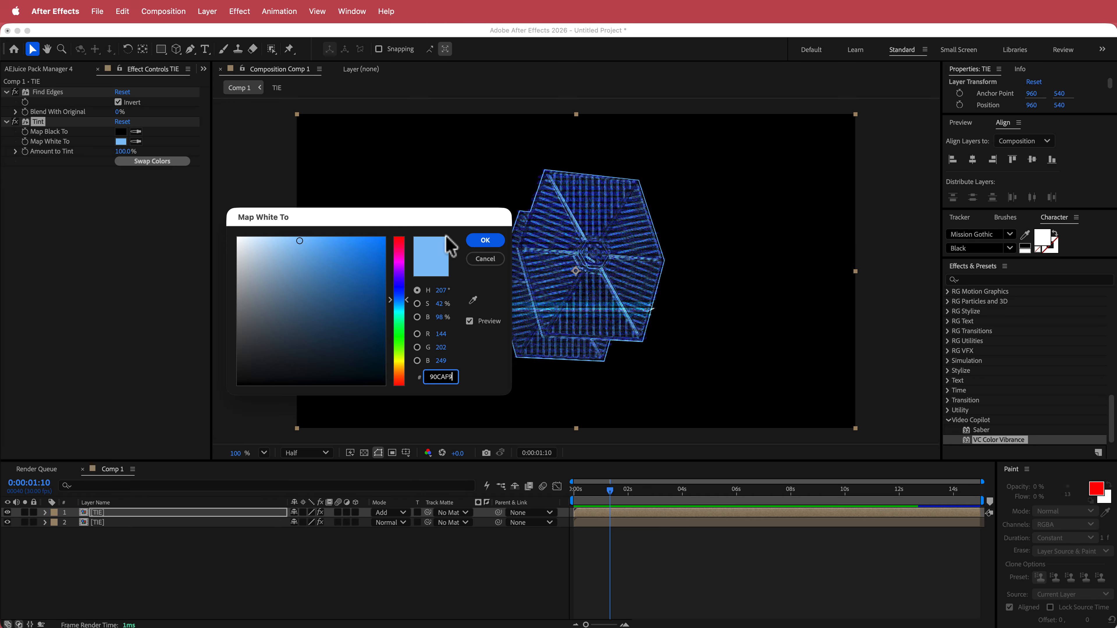
pyautogui.click(485, 241)
pyautogui.click(118, 522)
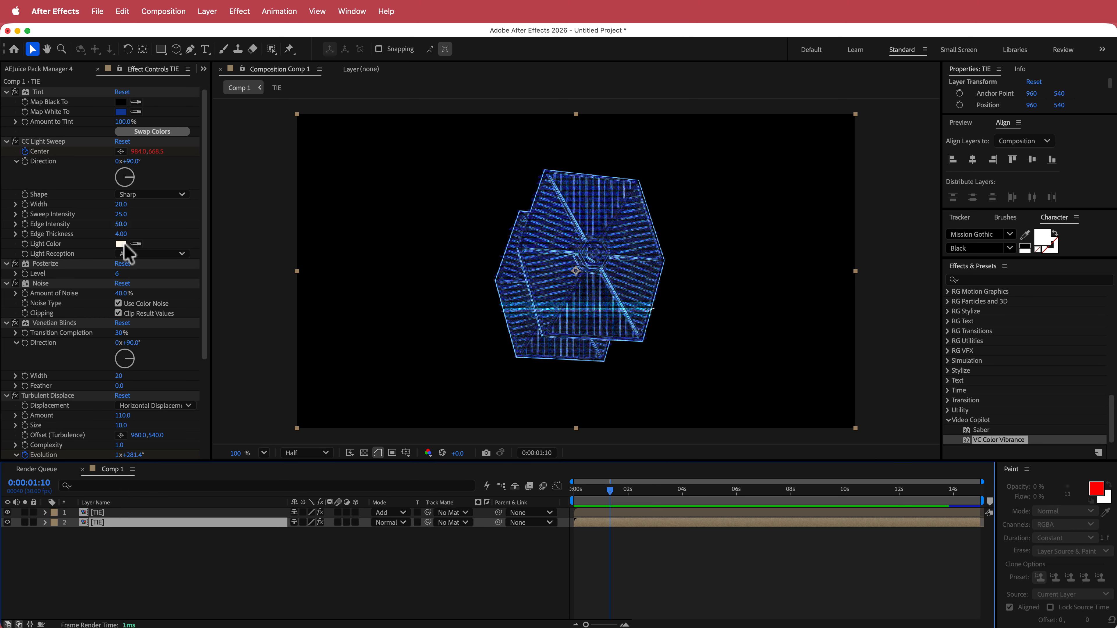
pyautogui.press('space')
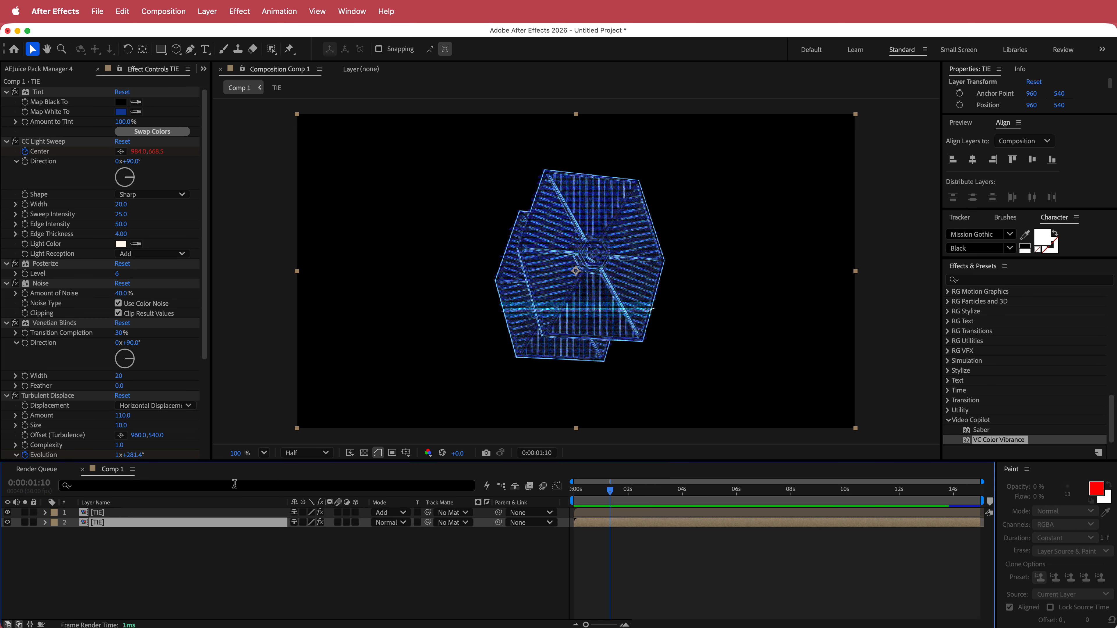
pyautogui.click(315, 591)
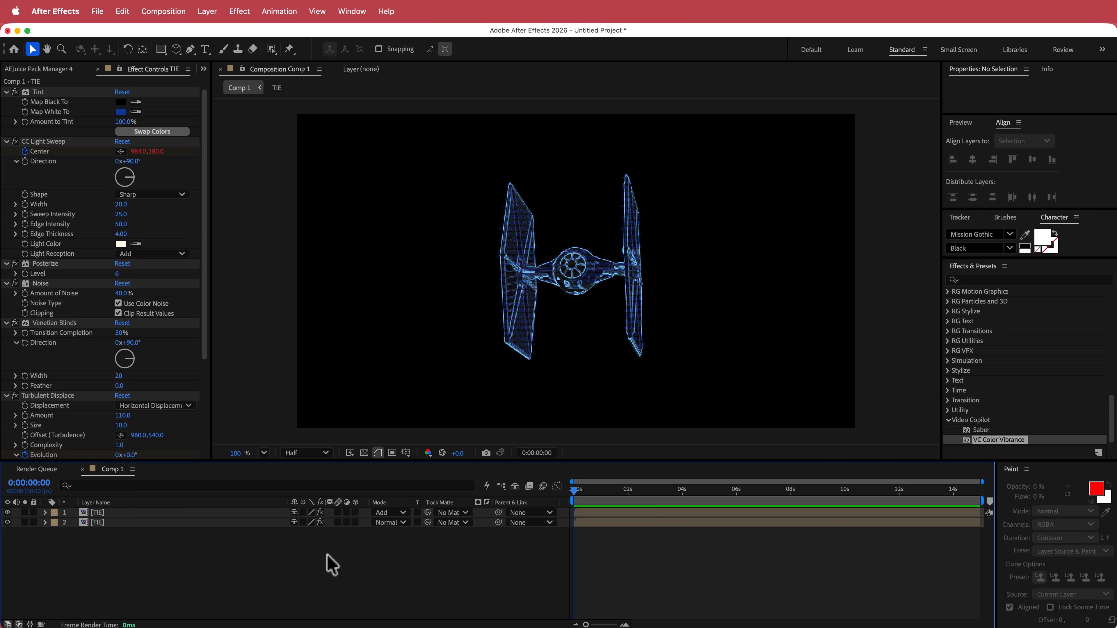
# Create a black solid named BG and place it beneath both TIE layers
pyautogui.rightClick(256, 537)
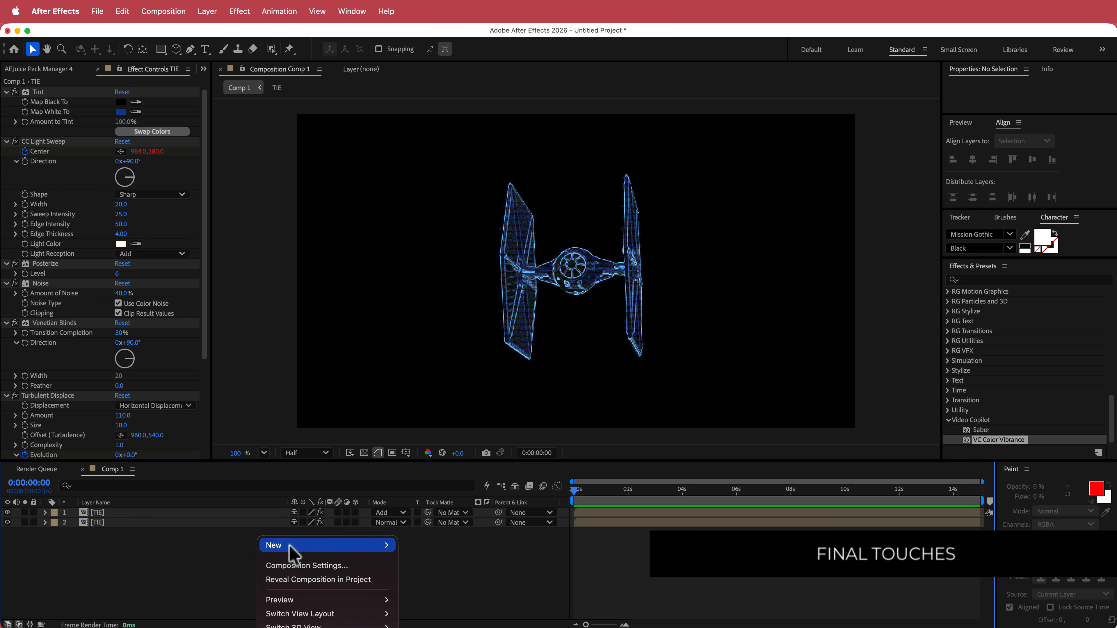
pyautogui.moveTo(291, 546)
pyautogui.click(438, 524)
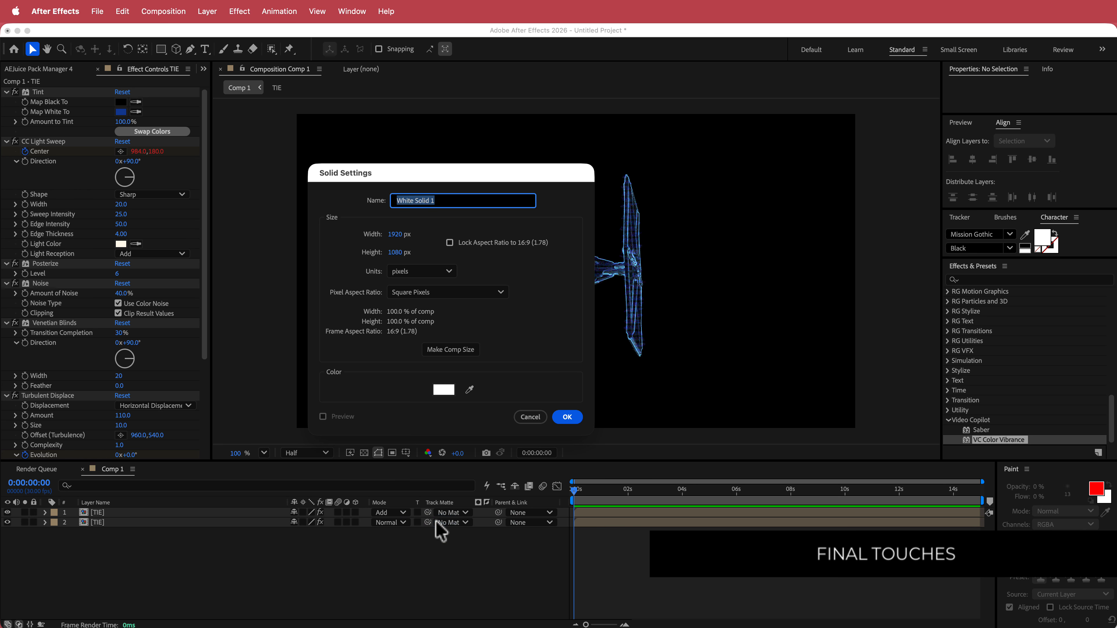
pyautogui.write('BG')
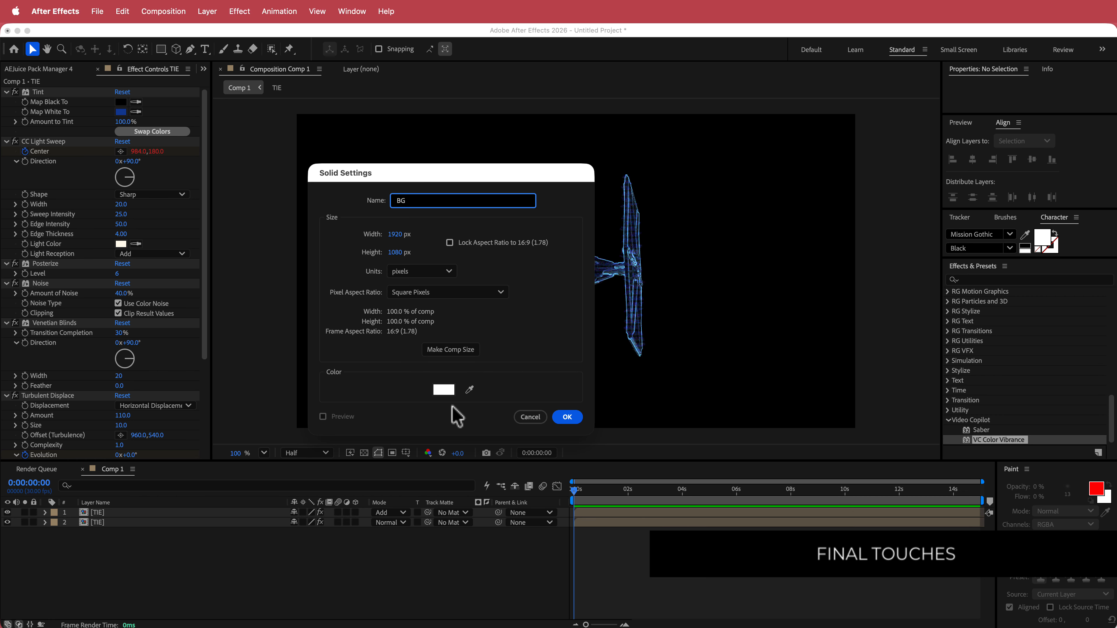
pyautogui.click(444, 389)
pyautogui.click(240, 382)
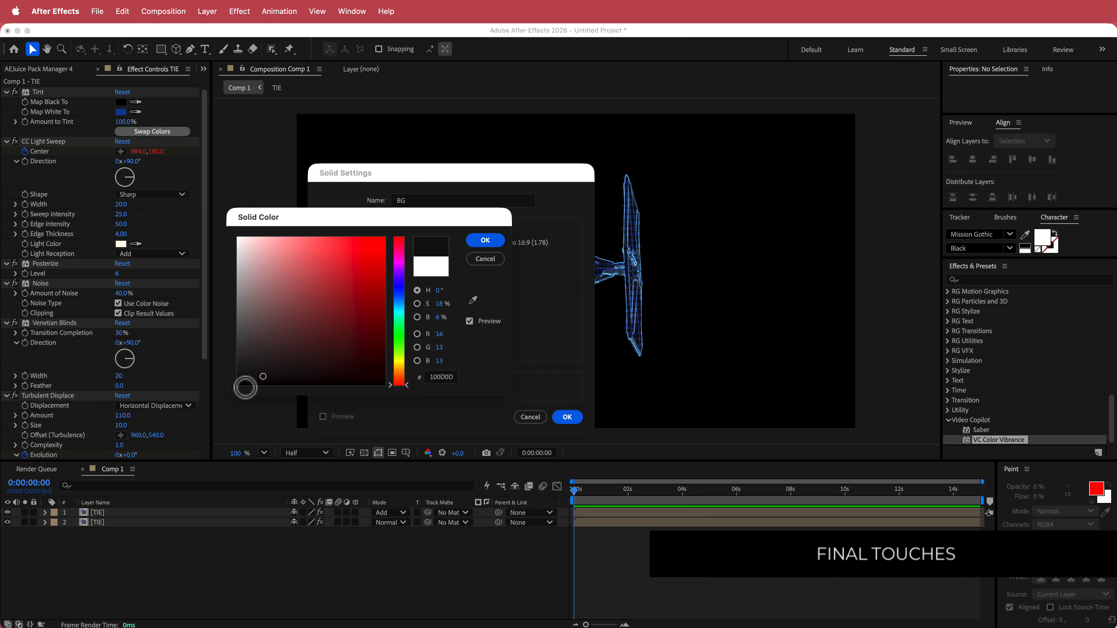
pyautogui.click(482, 241)
pyautogui.click(567, 417)
pyautogui.moveTo(125, 513); pyautogui.dragTo(127, 540)
# Create a white FFFFFF solid named STARS directly above the BG layer
pyautogui.rightClick(360, 555)
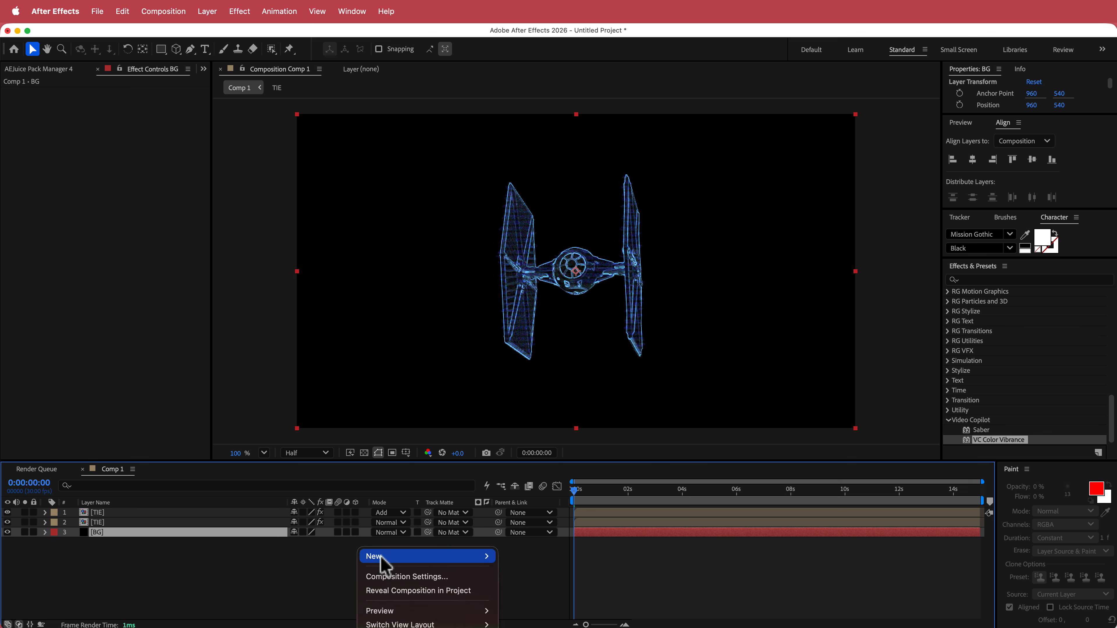
pyautogui.moveTo(387, 556)
pyautogui.click(545, 524)
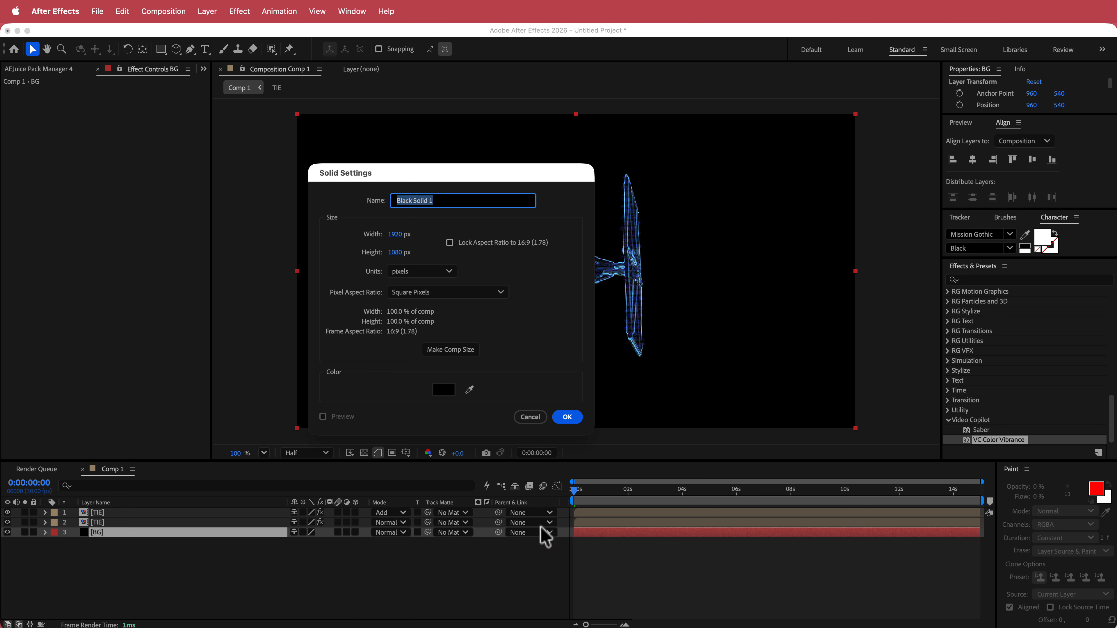
pyautogui.write('STARS')
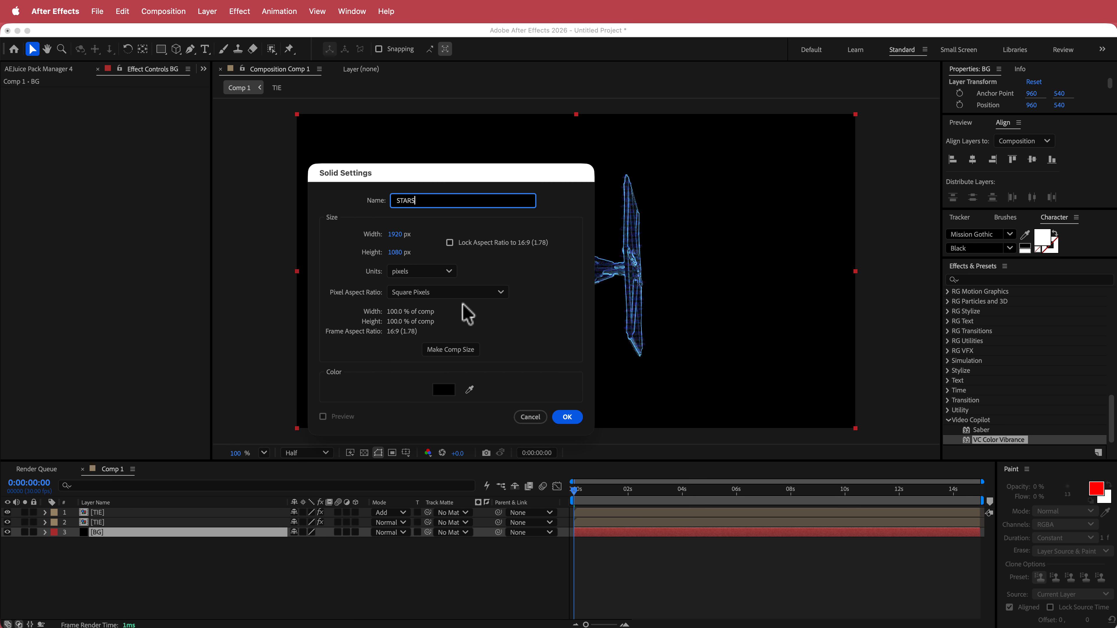
pyautogui.click(444, 390)
pyautogui.moveTo(294, 324); pyautogui.dragTo(221, 214)
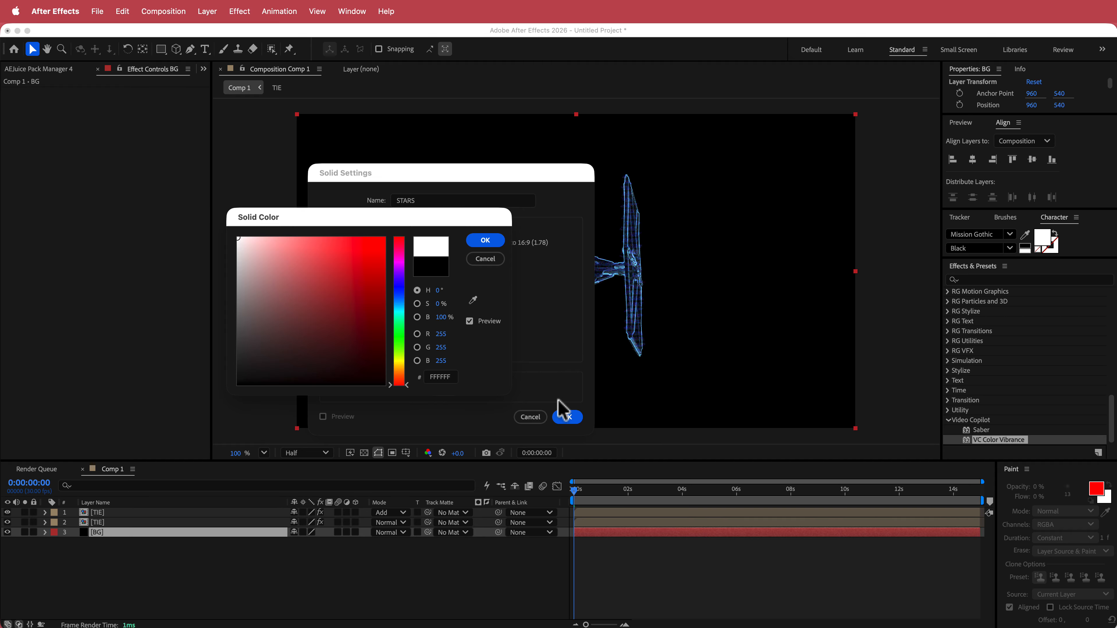
pyautogui.click(485, 240)
pyautogui.click(567, 417)
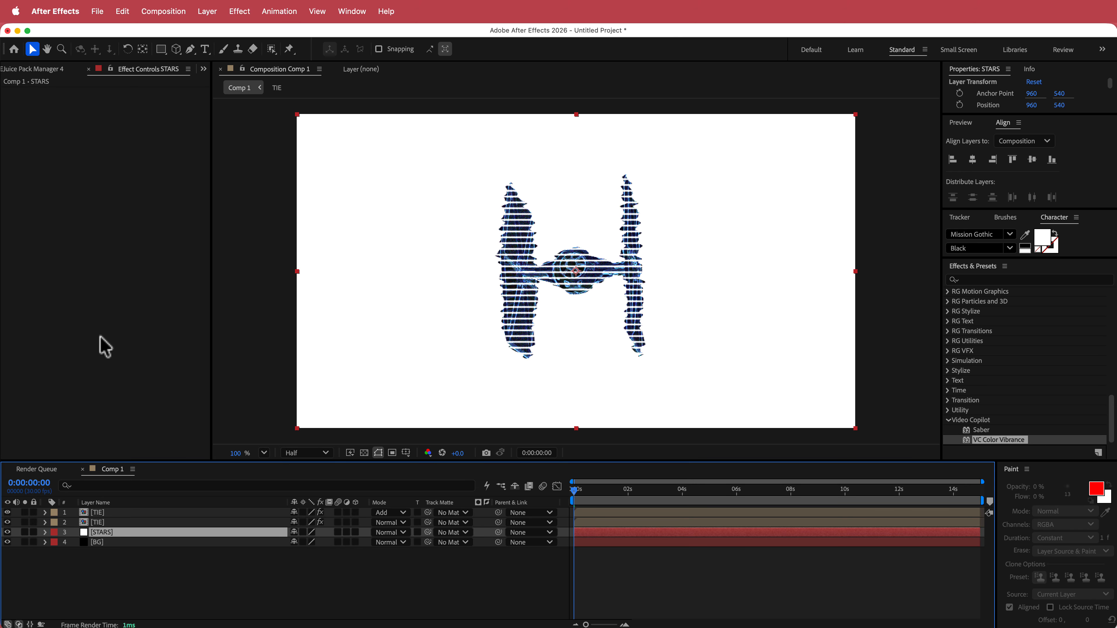
# Apply the CC Star Burst effect to the STARS layer
pyautogui.hotkey('ctrl', 'space')
pyautogui.write('cc st')
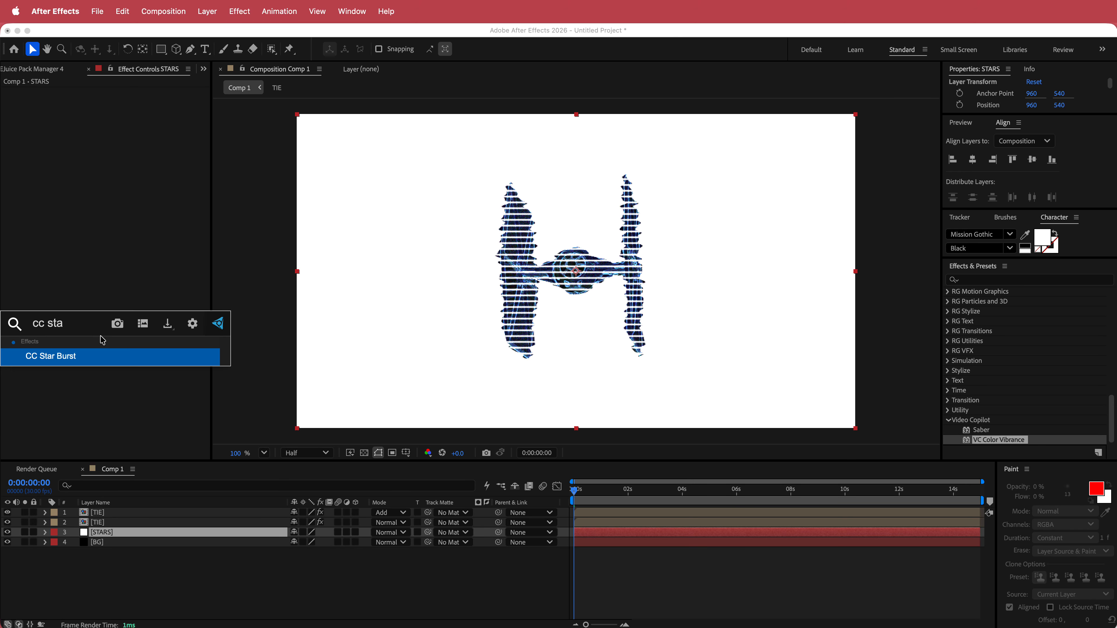
pyautogui.press('Return')
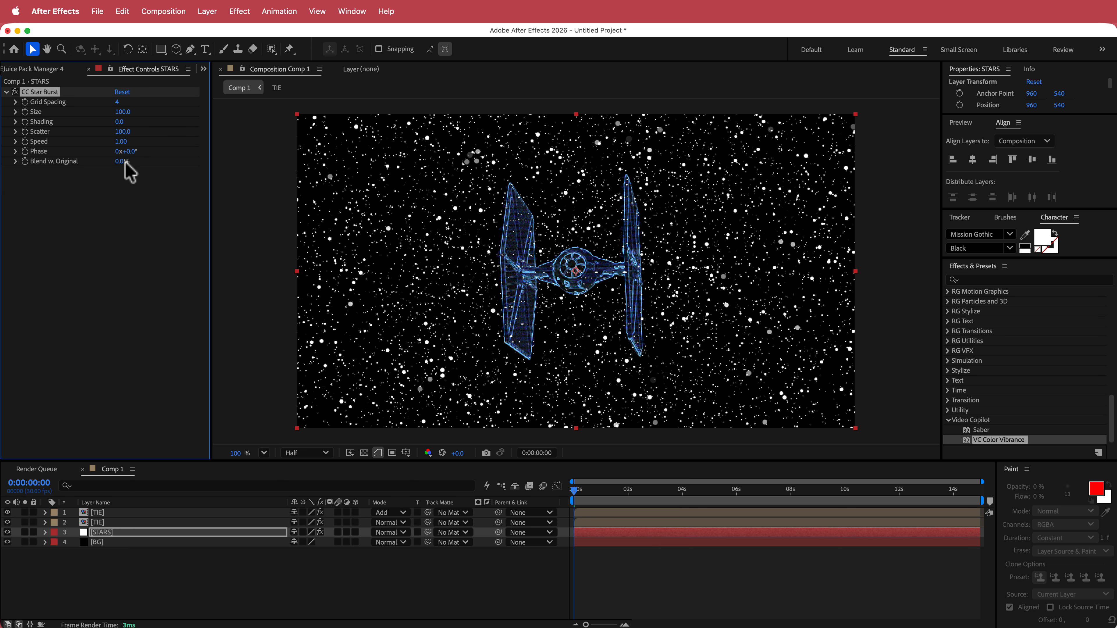
# Set the STARS layer's CC Star Burst to Speed 0.10, Size 40 and Scatter 376, and preview the starfield
pyautogui.click(121, 141)
pyautogui.moveTo(123, 132); pyautogui.dragTo(337, 141)
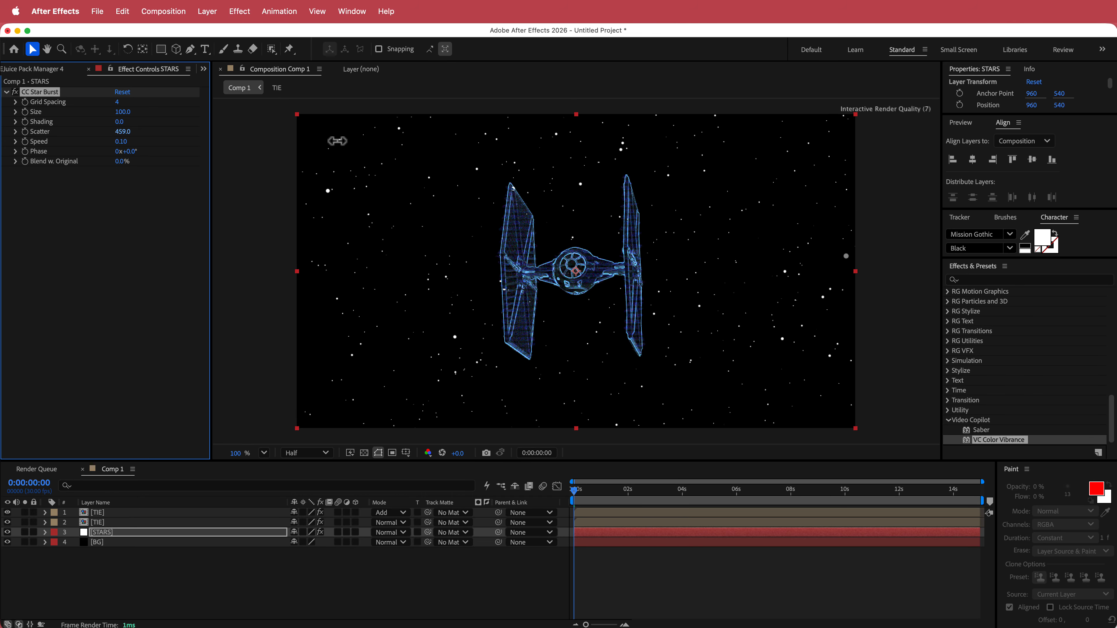
pyautogui.click(123, 113)
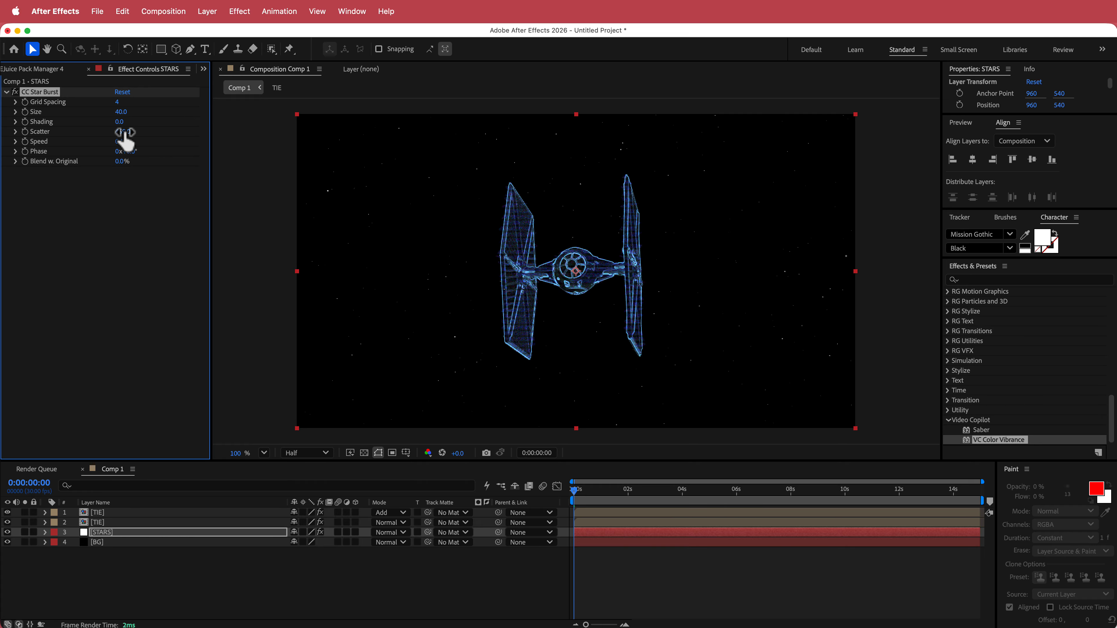
pyautogui.moveTo(121, 132); pyautogui.dragTo(77, 134)
pyautogui.press('space')
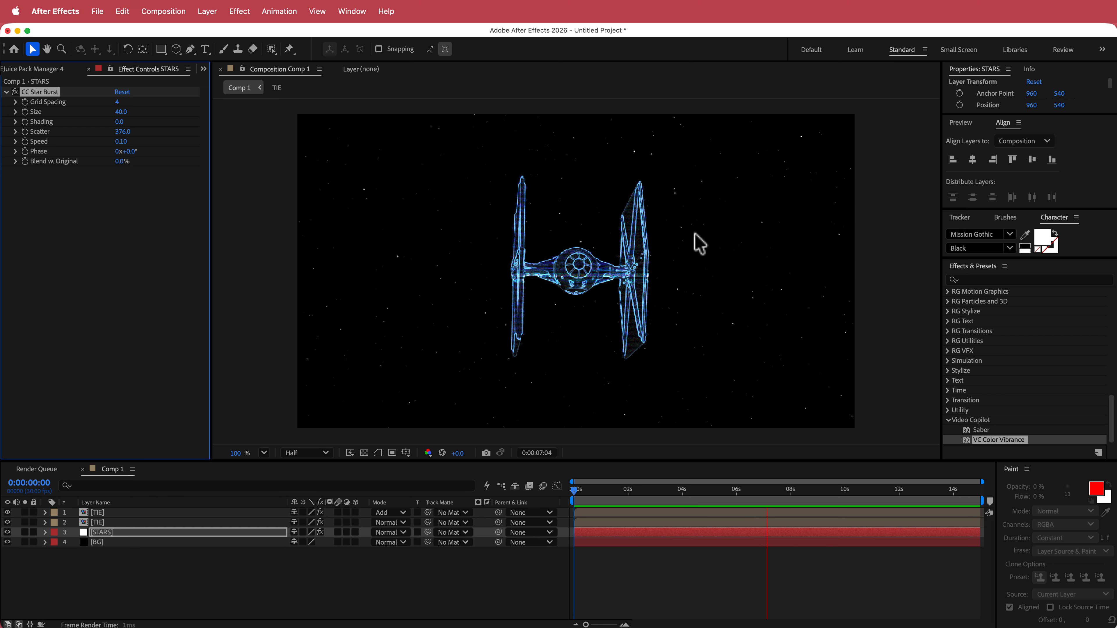
pyautogui.press('space')
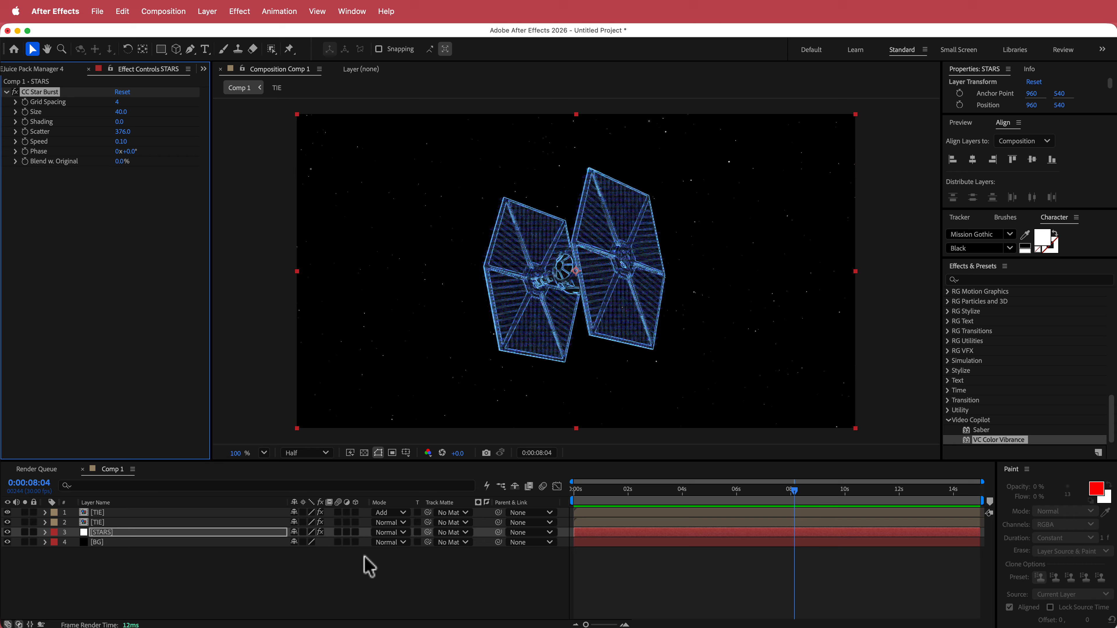
# Create an adjustment layer and place it above all other layers in Comp 1
pyautogui.rightClick(369, 563)
pyautogui.moveTo(440, 567)
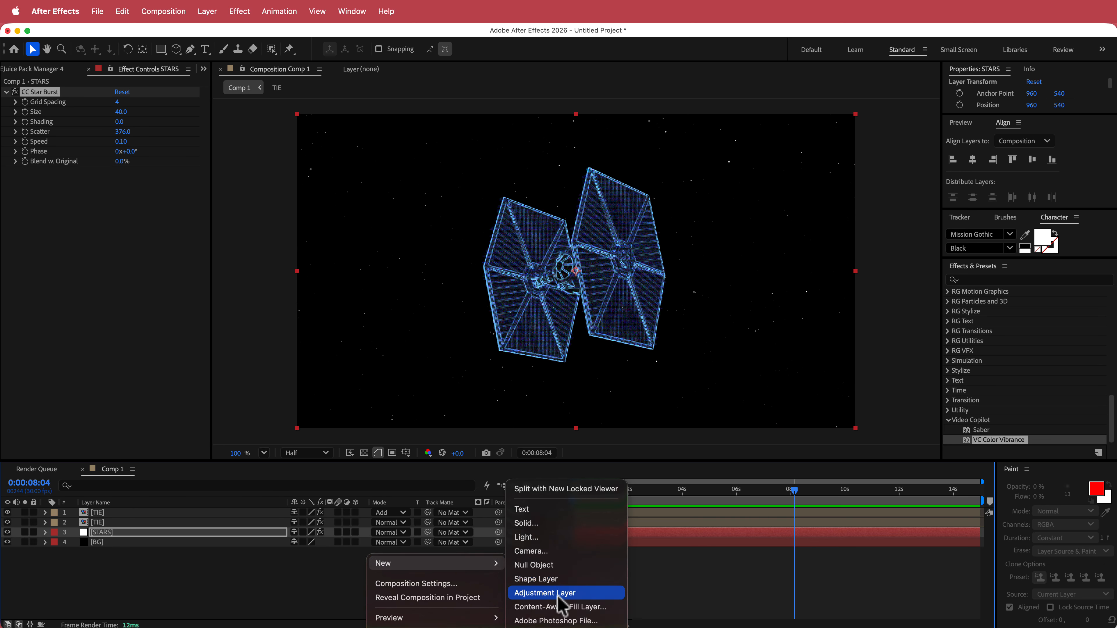
pyautogui.click(559, 594)
pyautogui.moveTo(123, 532); pyautogui.dragTo(119, 507)
# Apply the Noise effect to the adjustment layer with Amount of Noise at 10%
pyautogui.hotkey('ctrl', 'space')
pyautogui.write('noi')
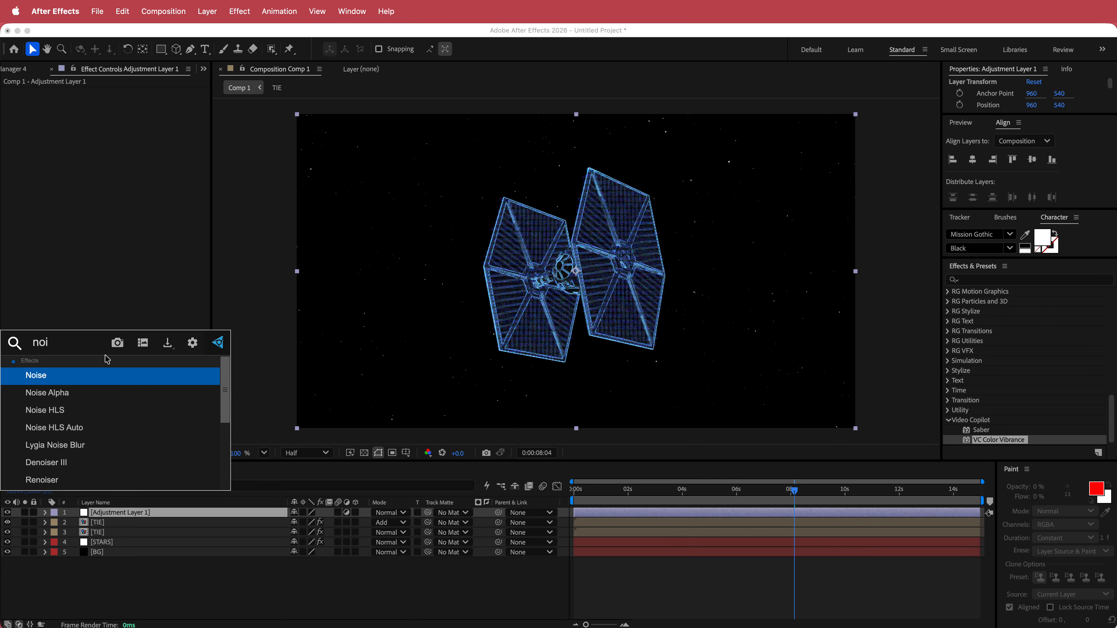
pyautogui.press('Down')
pyautogui.press('Up')
pyautogui.press('Return')
pyautogui.click(118, 103)
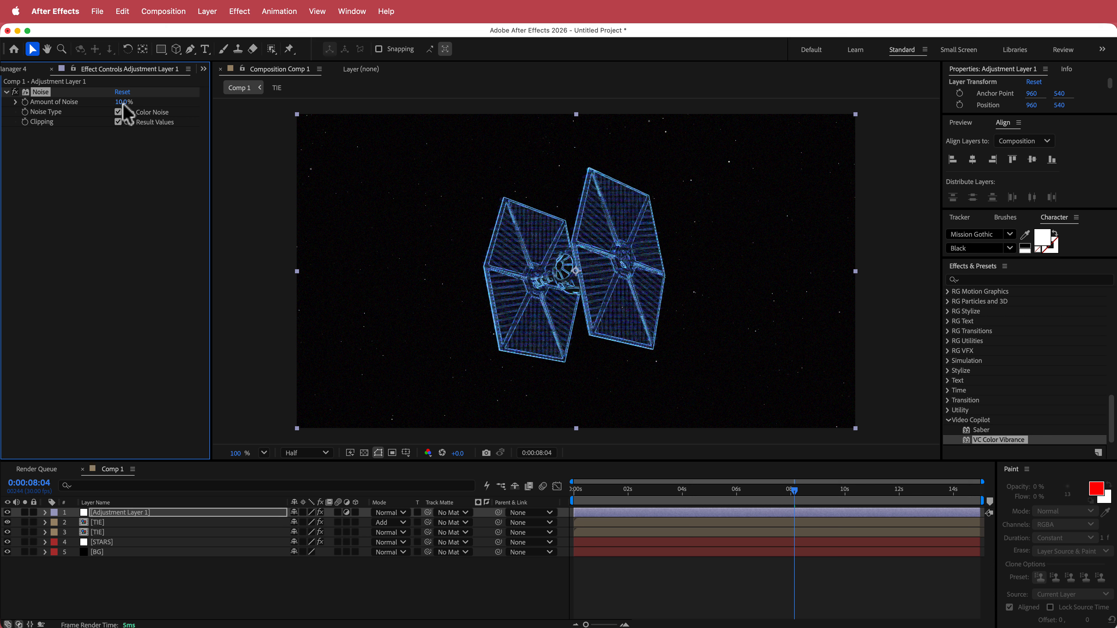
# Add the Lumetri Color effect to the adjustment layer
pyautogui.hotkey('ctrl', 'space')
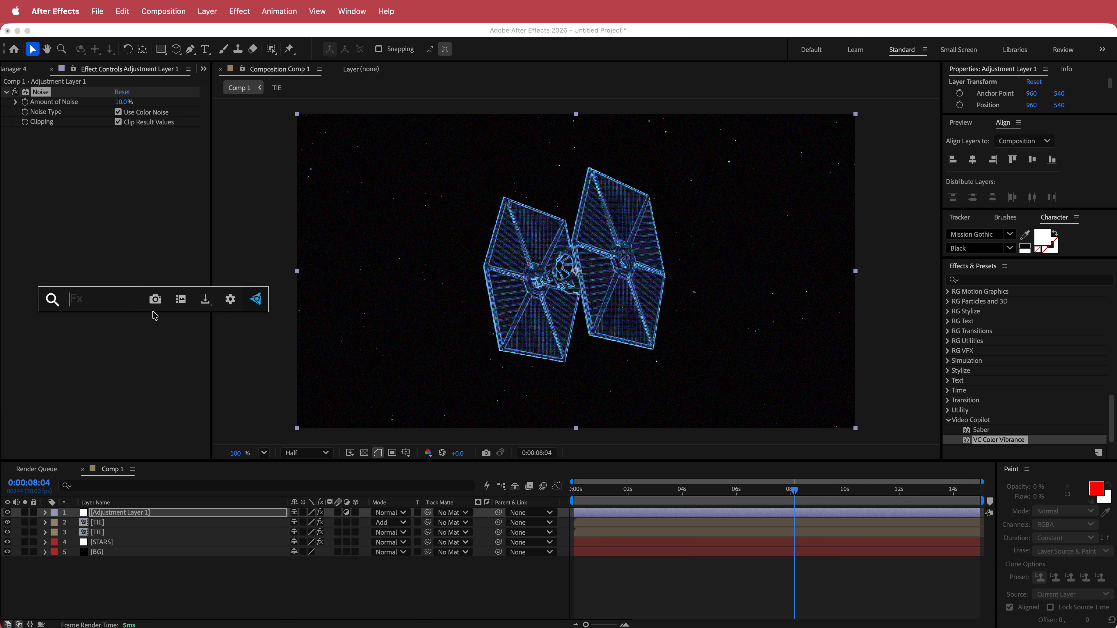
pyautogui.write('lum')
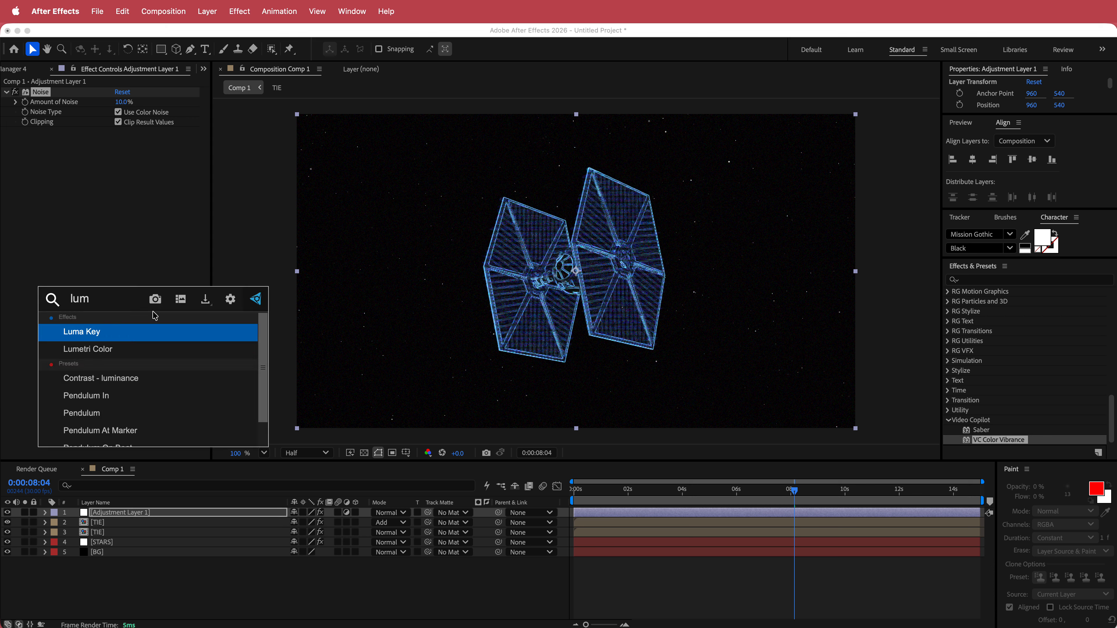
pyautogui.press('Down')
pyautogui.press('Return')
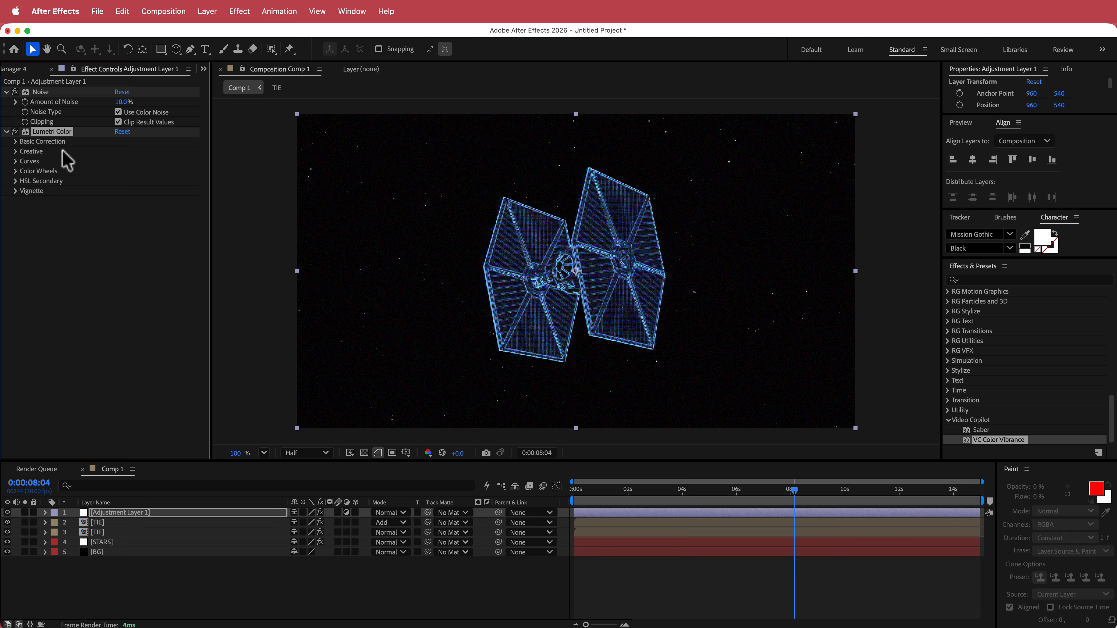
# Set the Lumetri Creative look to SL GOLD RUSH HDR with Intensity 80, and preview the graded composition
pyautogui.click(16, 151)
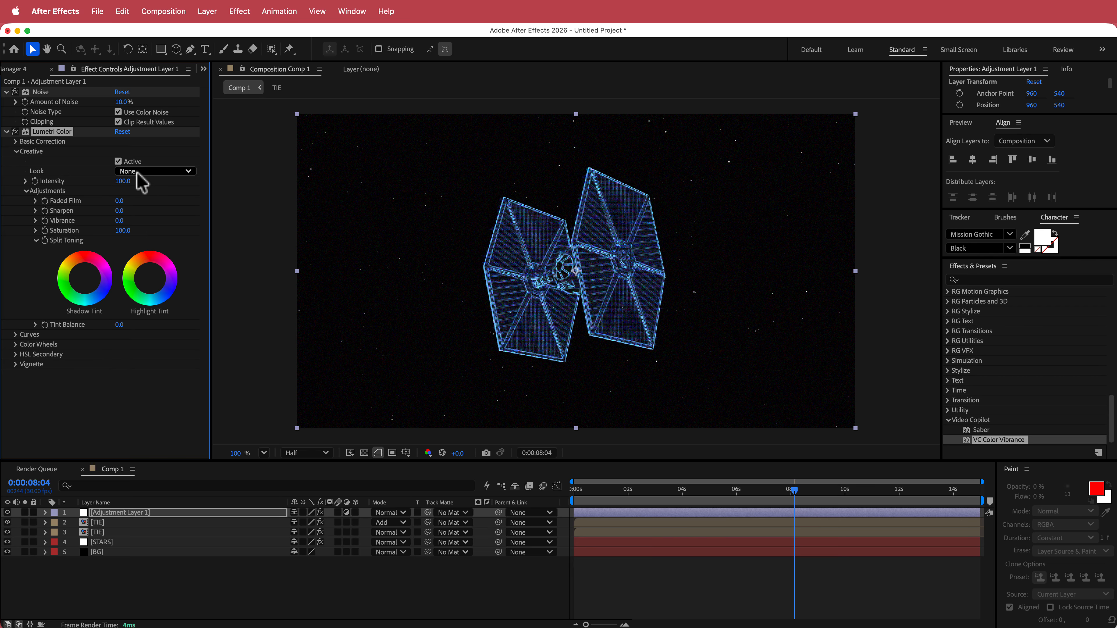
pyautogui.click(154, 172)
pyautogui.scroll(-1, 238, 396)
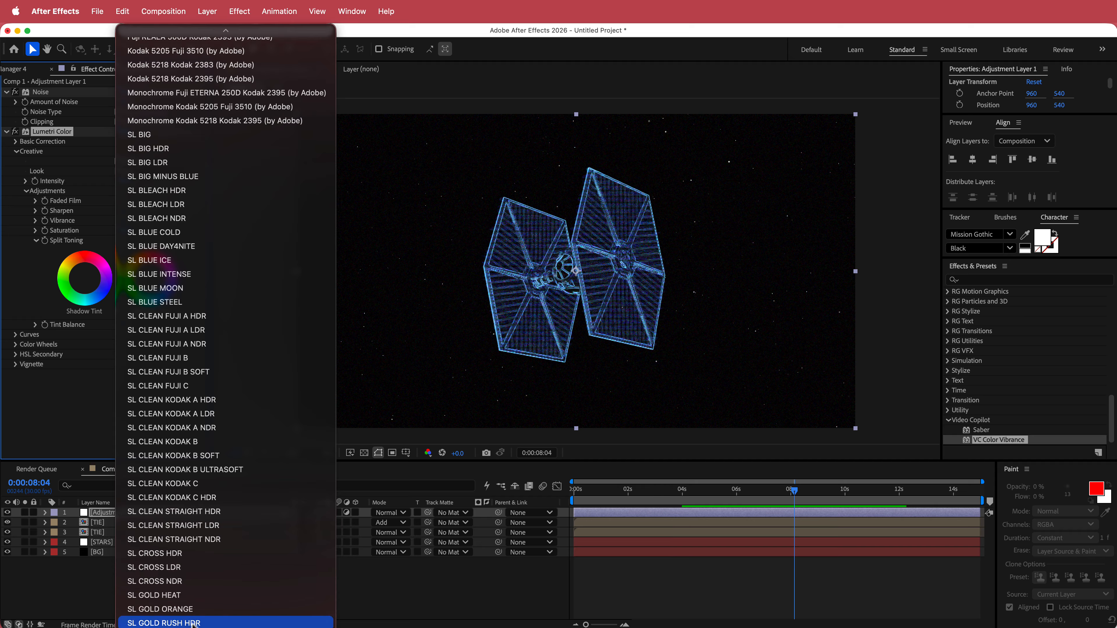
pyautogui.click(176, 623)
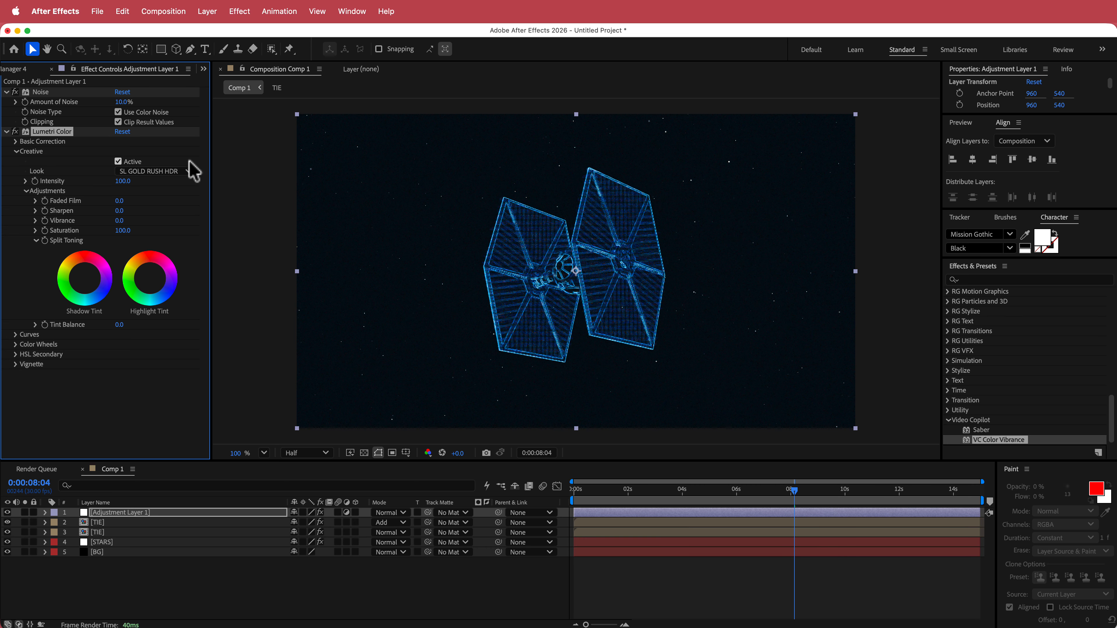
pyautogui.click(122, 181)
pyautogui.moveTo(794, 492); pyautogui.dragTo(531, 487)
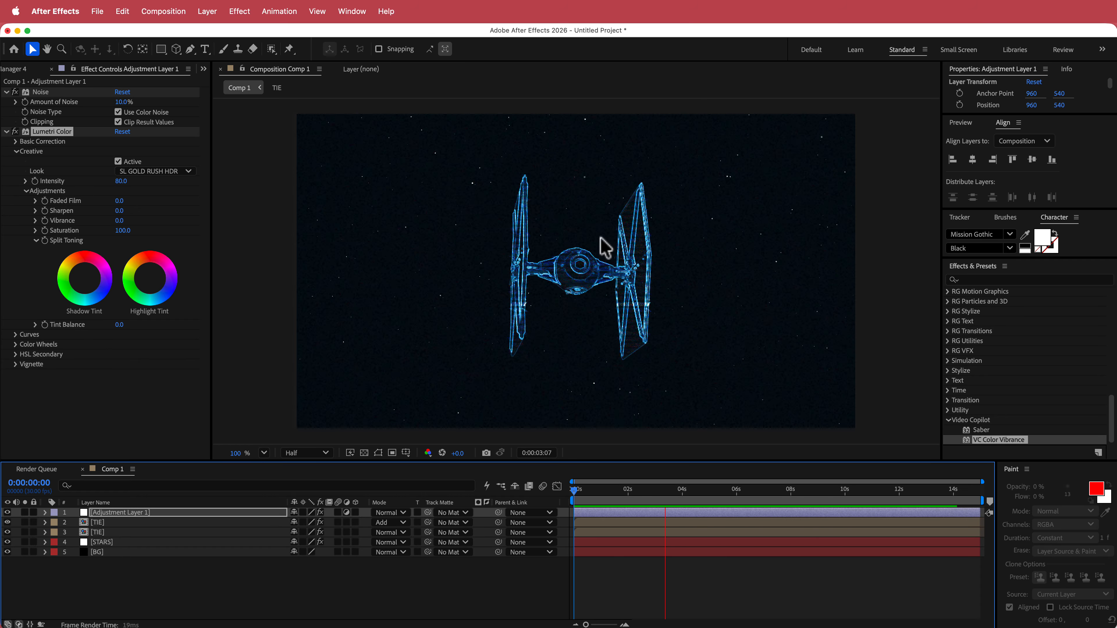
pyautogui.click(662, 500)
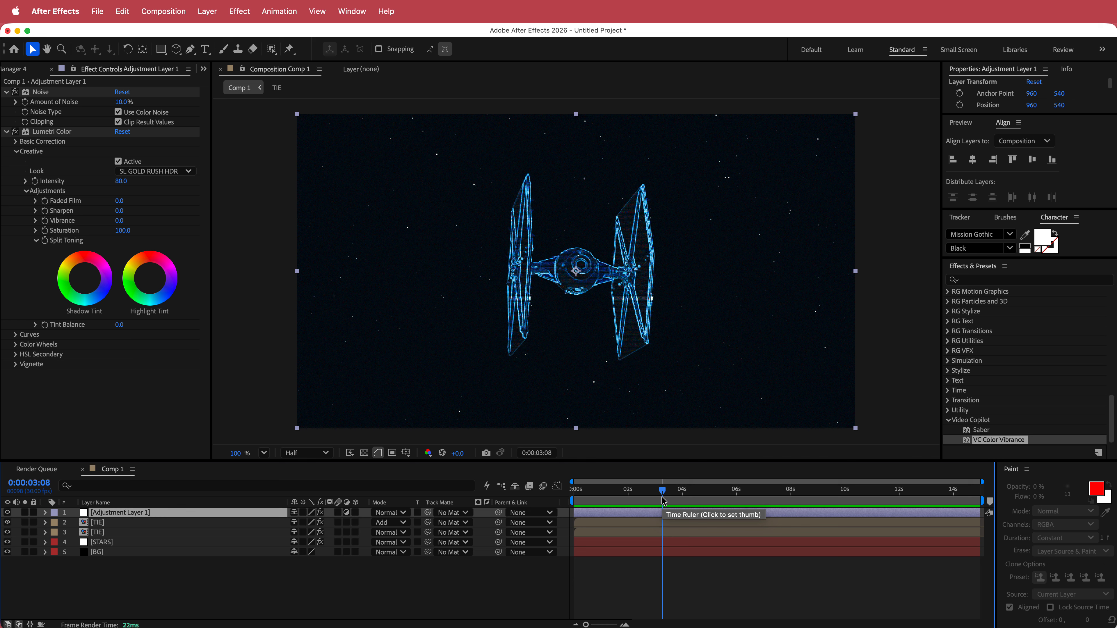
# Change the lower TIE layer's Turbulent Displace displacement to Twist, check it at another frame, and increase its Amount
pyautogui.click(105, 533)
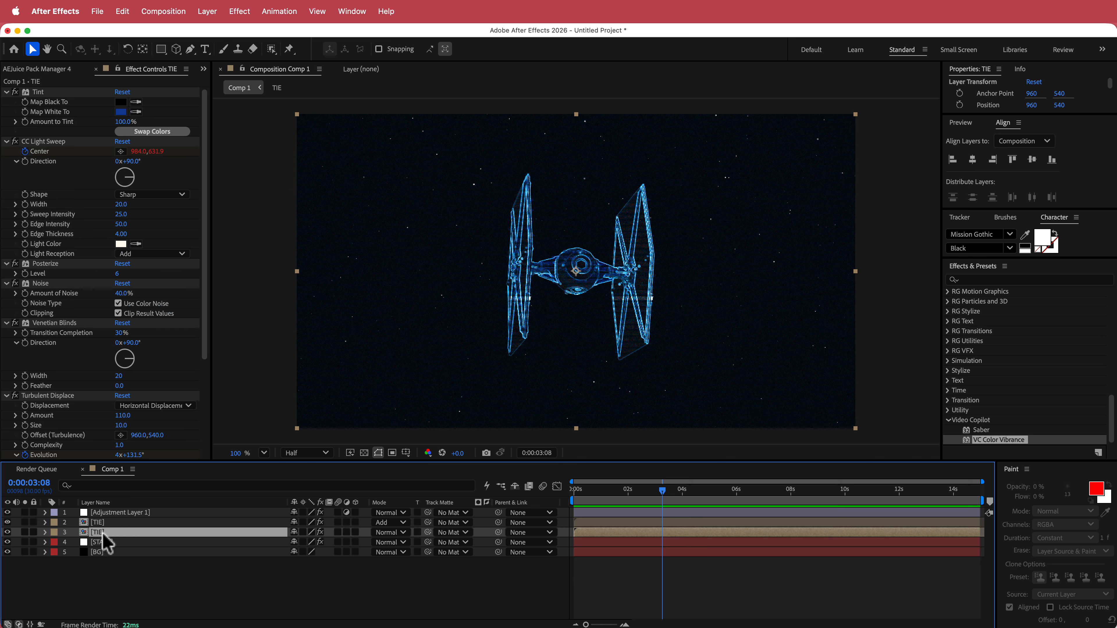
pyautogui.moveTo(207, 220); pyautogui.dragTo(212, 314)
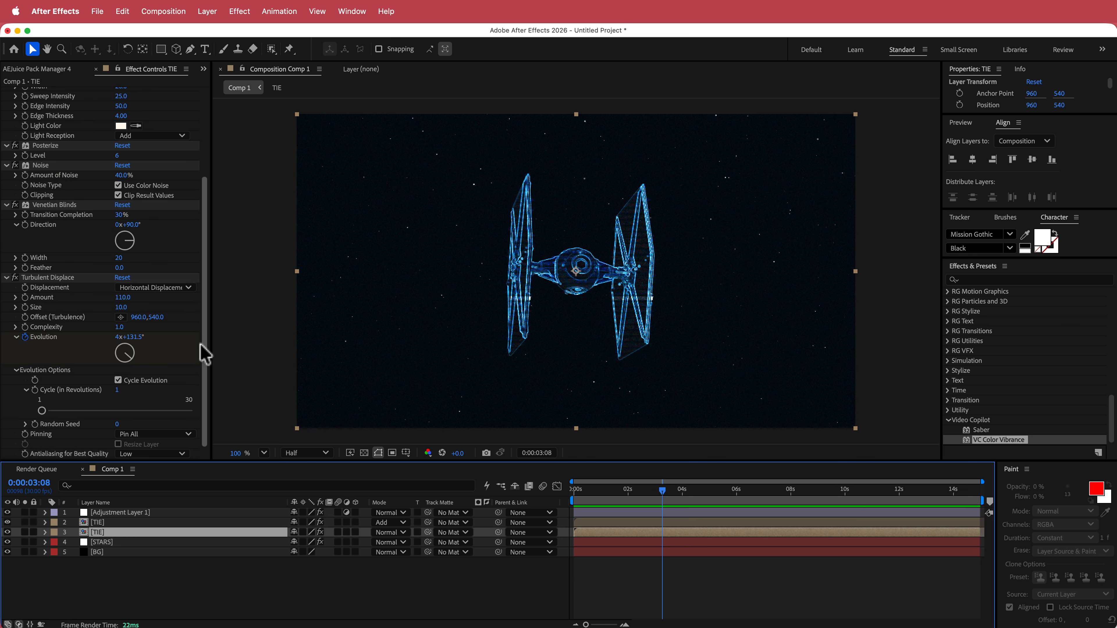
pyautogui.click(145, 288)
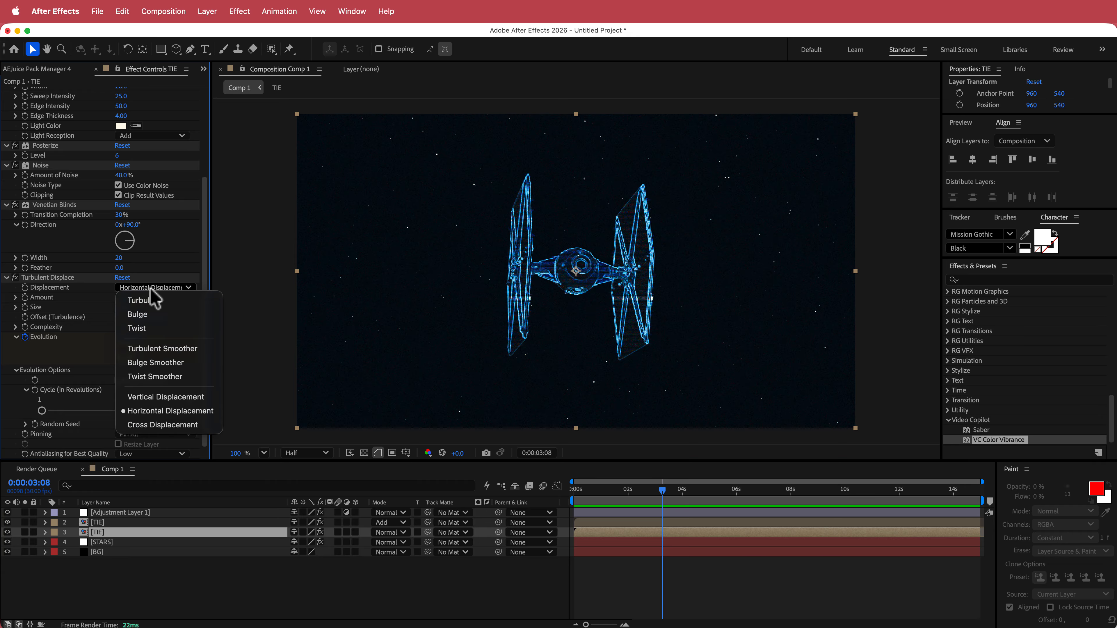
pyautogui.click(147, 328)
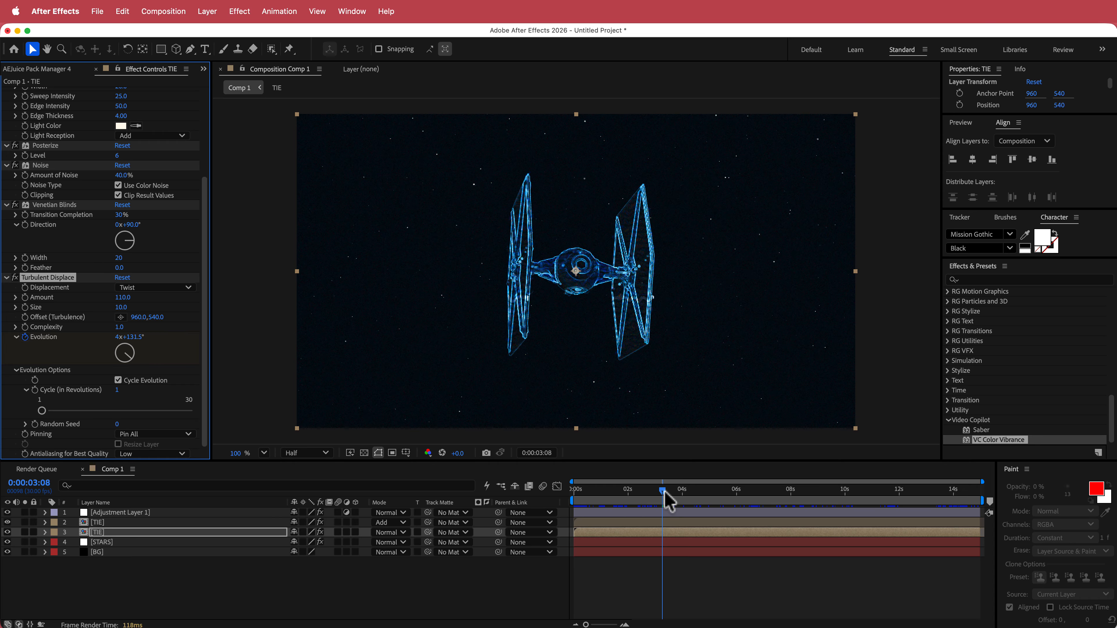
pyautogui.moveTo(663, 491); pyautogui.dragTo(747, 494)
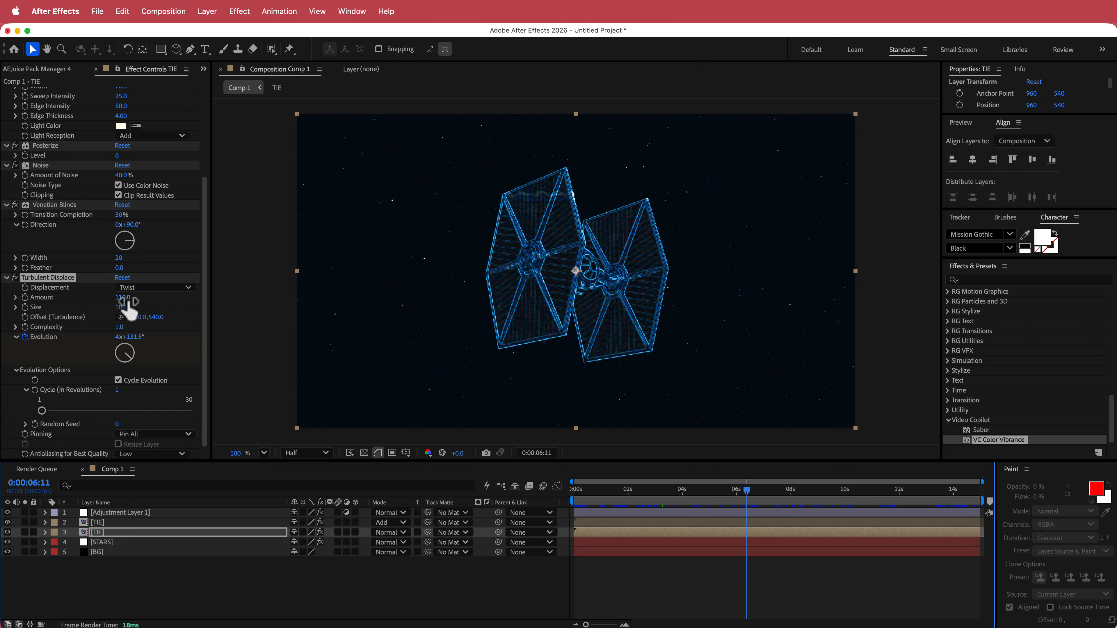
pyautogui.moveTo(123, 298); pyautogui.dragTo(145, 299)
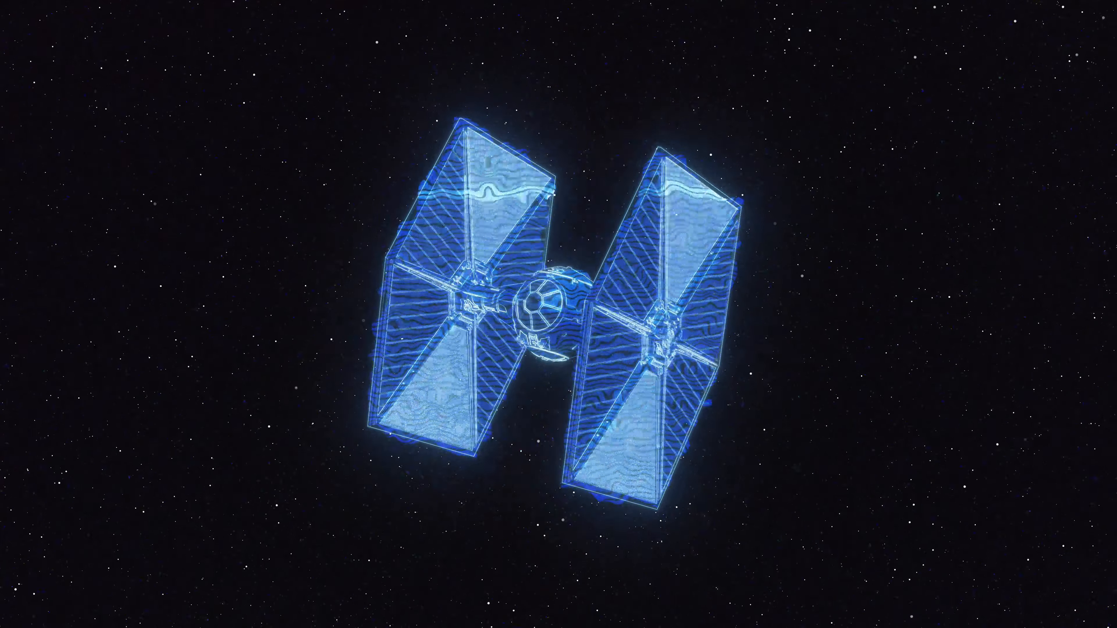